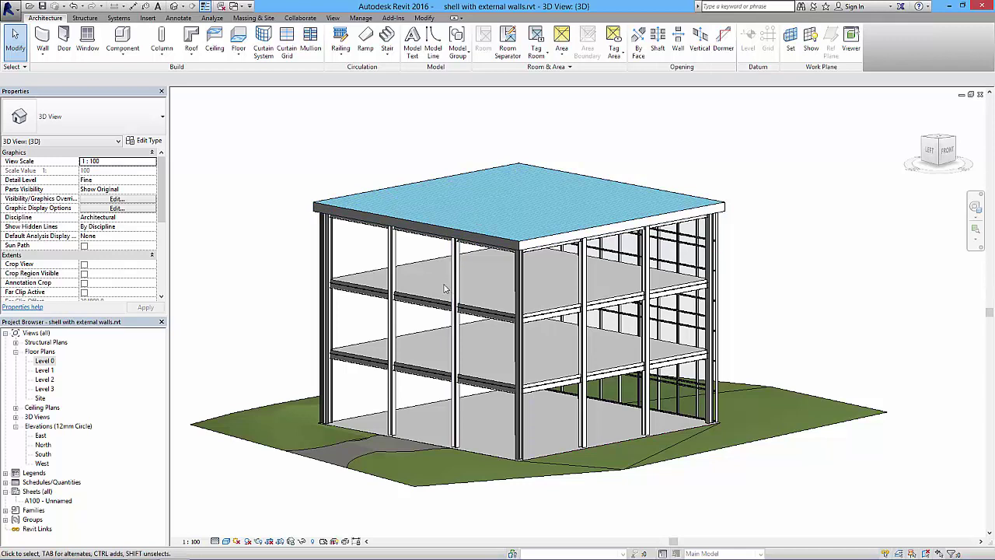
- Orbit the 3D view around to face the shell's solid red brick wall side
middle_click_drag(342, 292, 578, 288, "shift")
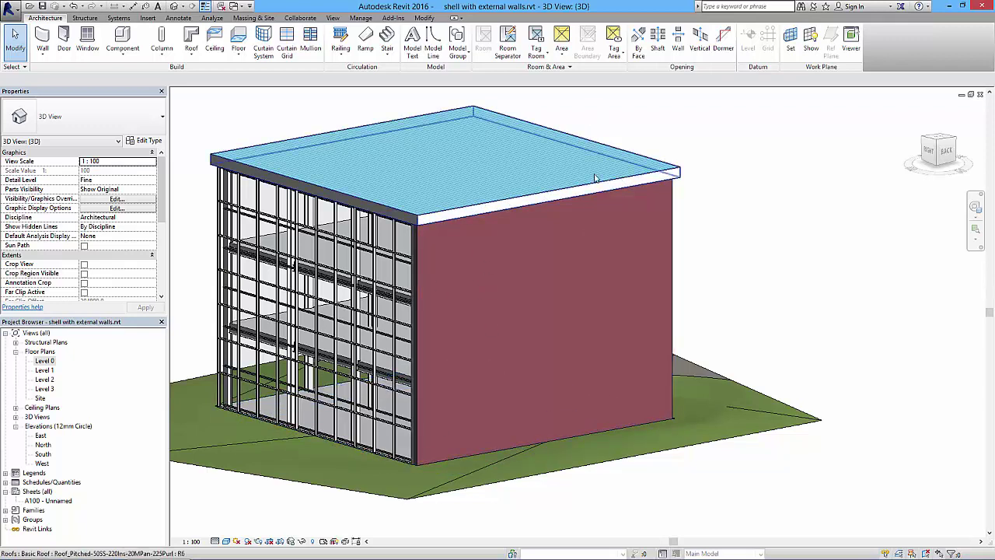
- Edit the brick wall's profile with a rectangle to cut a hole through its upper middle
left_click(432, 229)
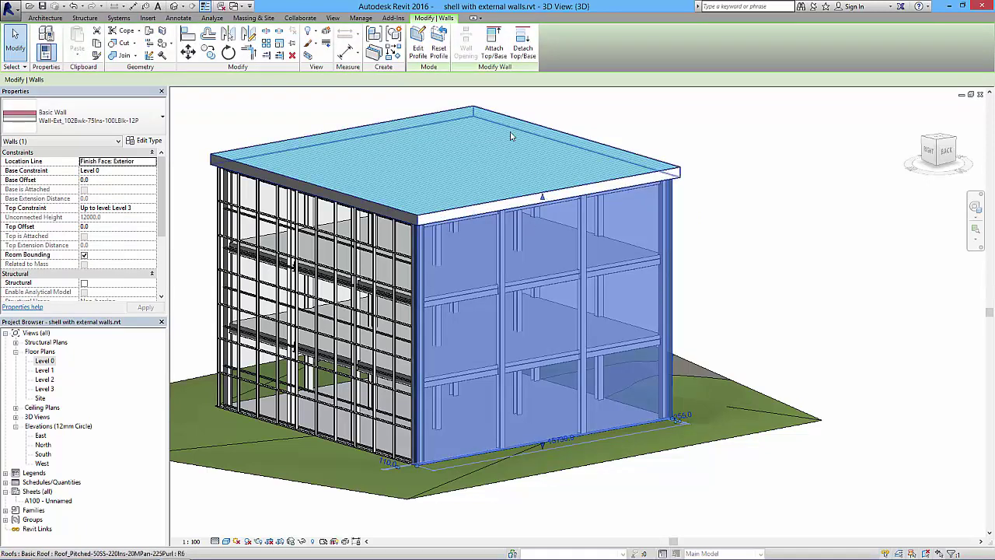
left_click(418, 47)
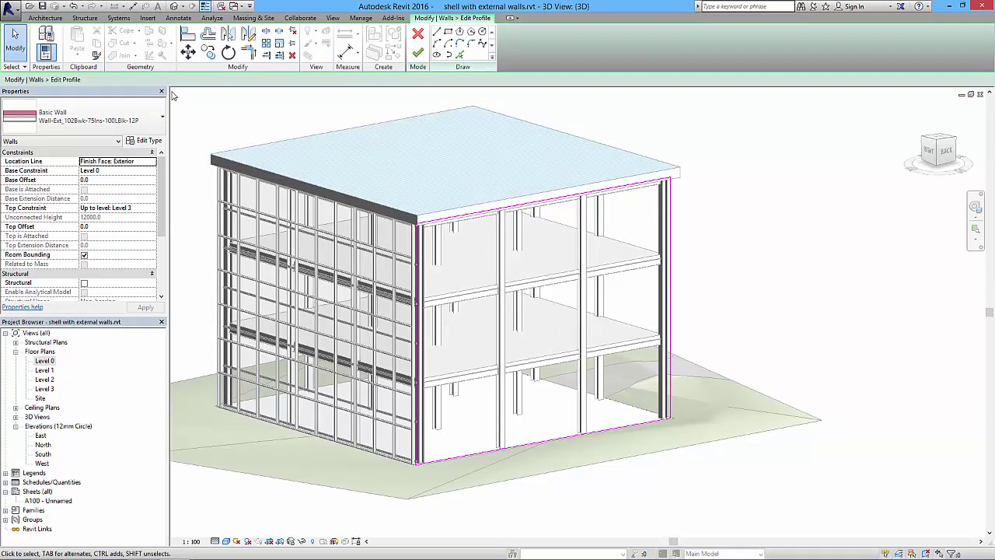
left_click(448, 33)
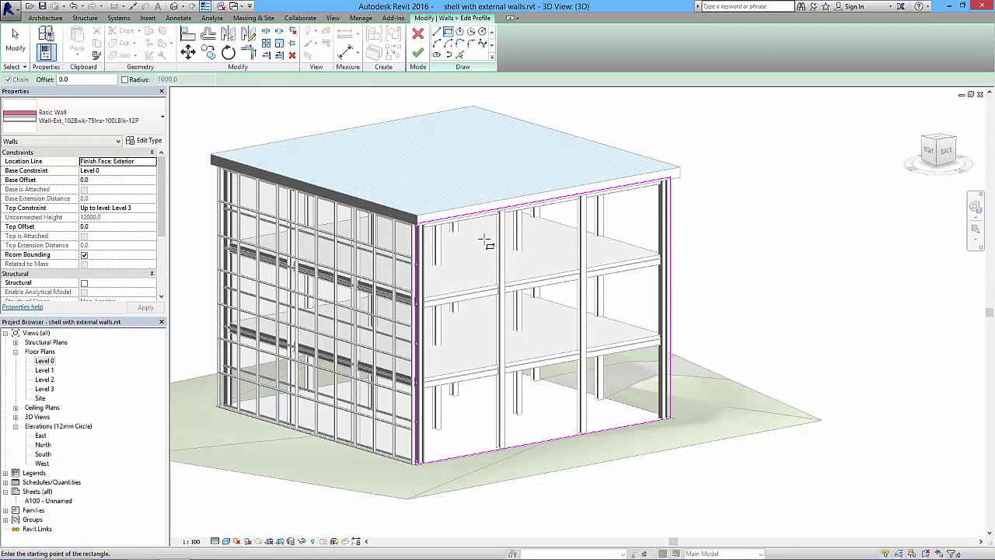
left_click(537, 227)
left_click(609, 332)
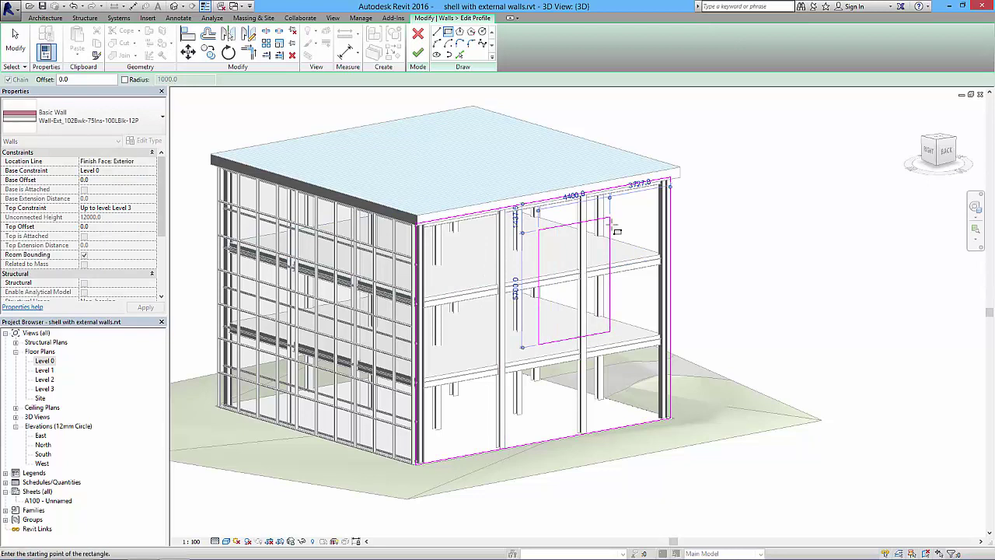
mouse_move(561, 282)
middle_mouse_down("shift")
mouse_move(571, 300)
mouse_move(675, 253)
mouse_move(495, 258)
mouse_move(470, 280)
middle_mouse_up("shift")
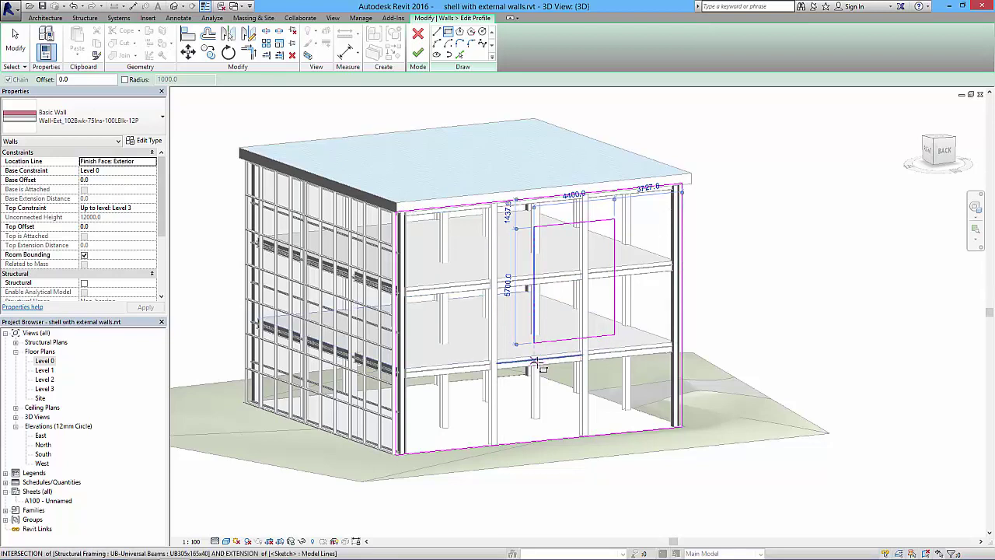
left_click(418, 54)
left_click(750, 178)
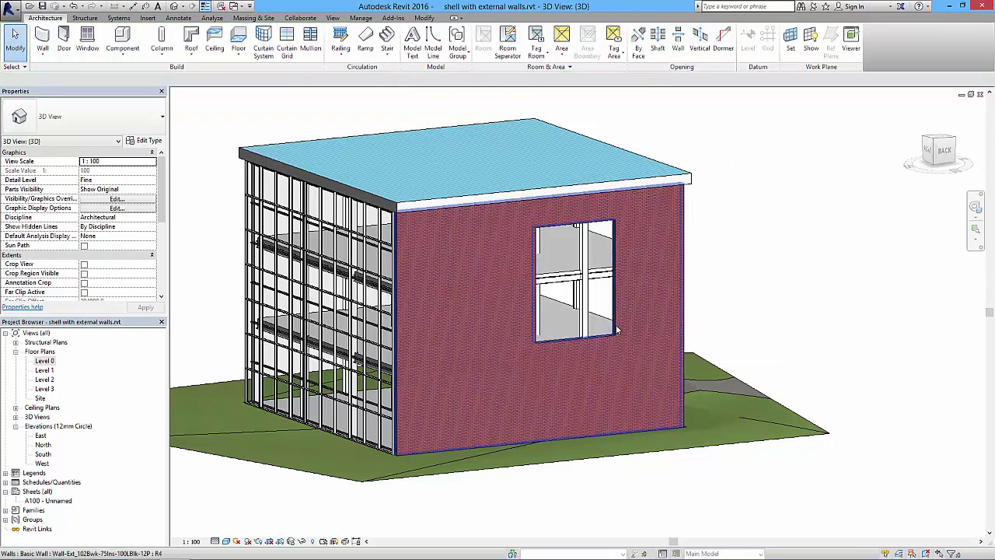
left_click(620, 331)
- Reopen the brick wall's profile and delete the old hole's four sketch lines
left_click(417, 48)
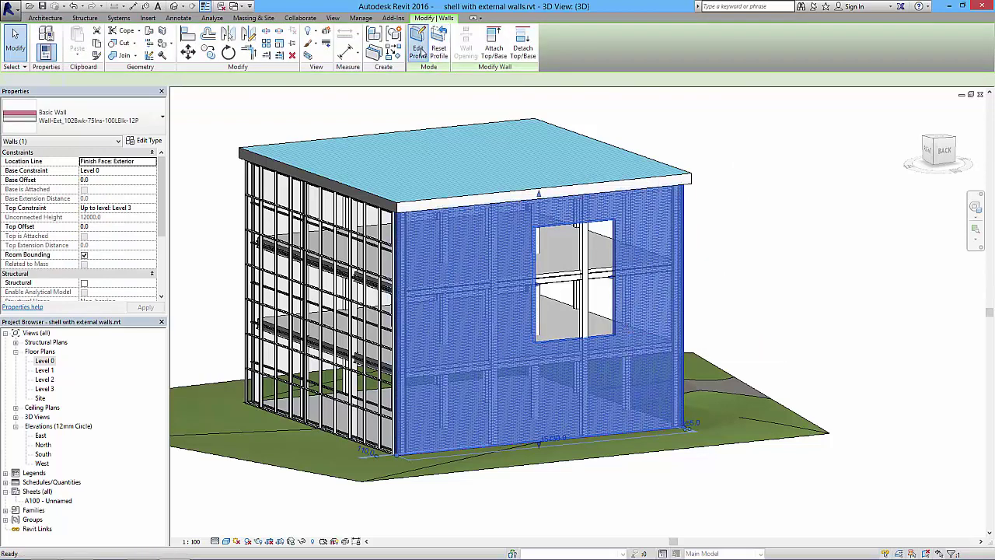
mouse_move(512, 213)
left_mouse_down()
mouse_move(612, 328)
mouse_move(631, 379)
left_mouse_up()
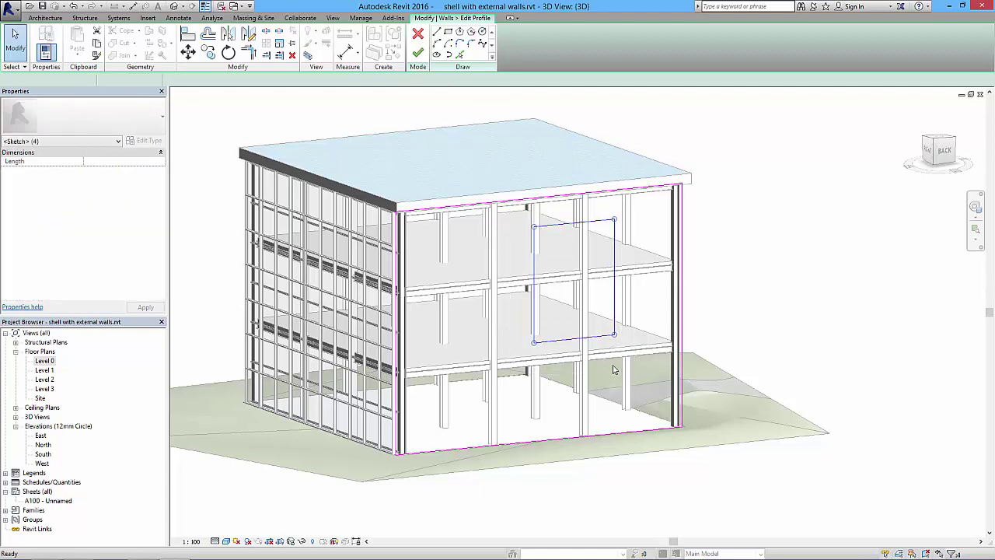
key("Delete")
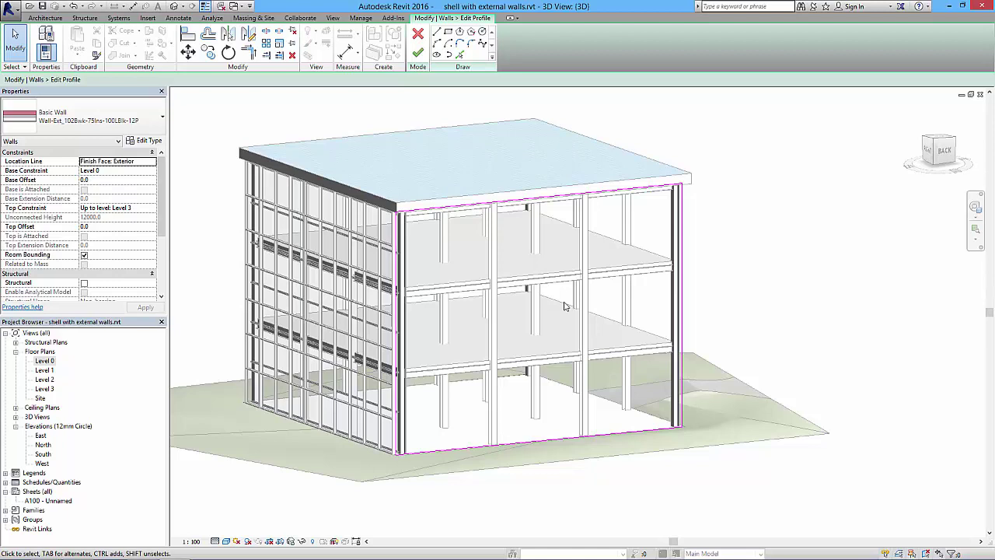
- Sketch a rectangle across the wall's top edge and try to finish the profile
left_click(448, 33)
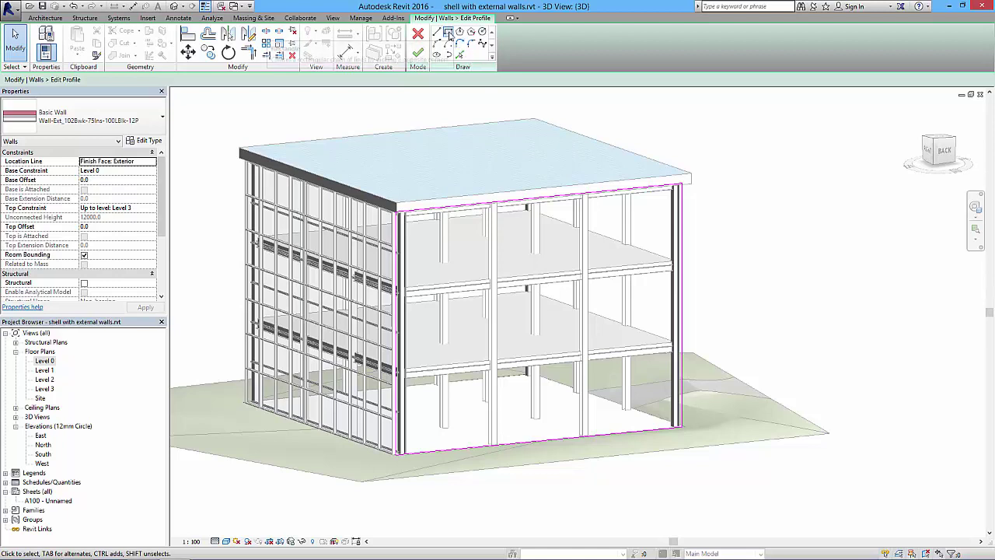
left_click(481, 176)
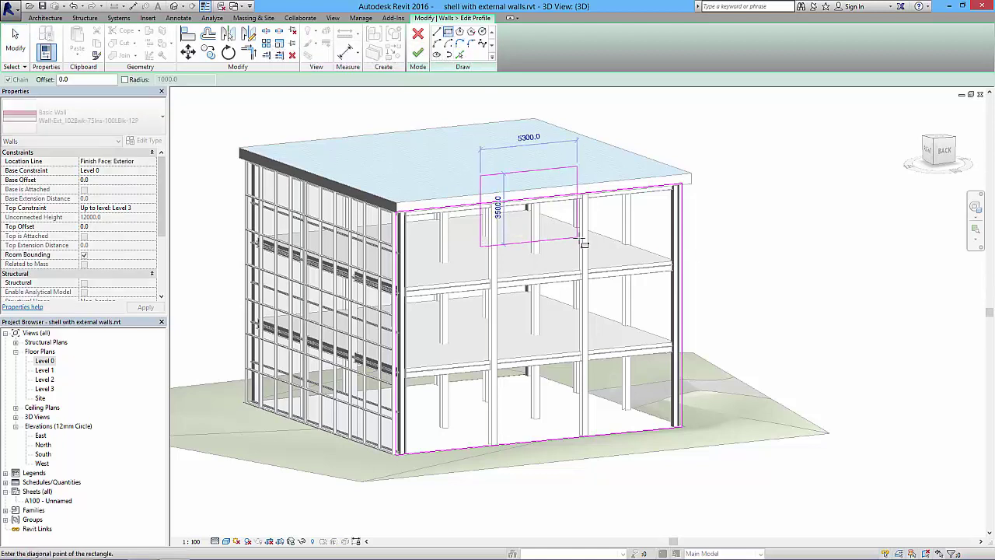
left_click(596, 261)
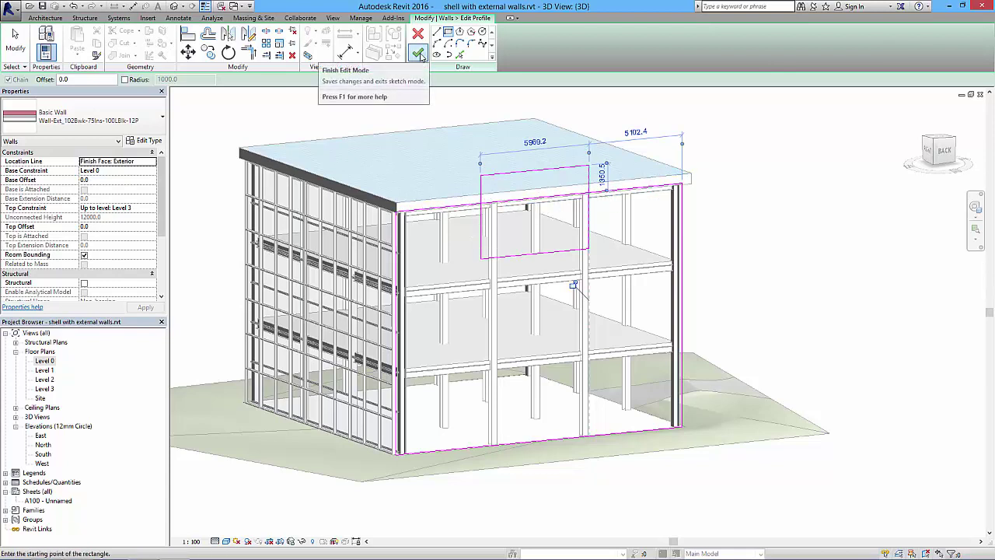
left_click(418, 53)
left_click_drag(764, 461, 707, 221)
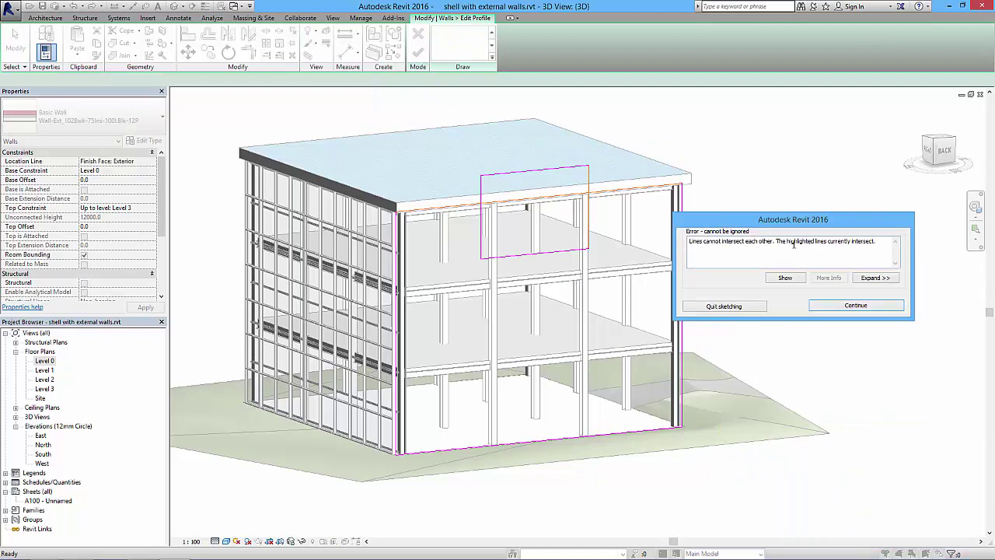
- Return to the sketch and move the rectangle's top line onto the wall's top edge
left_click(840, 309)
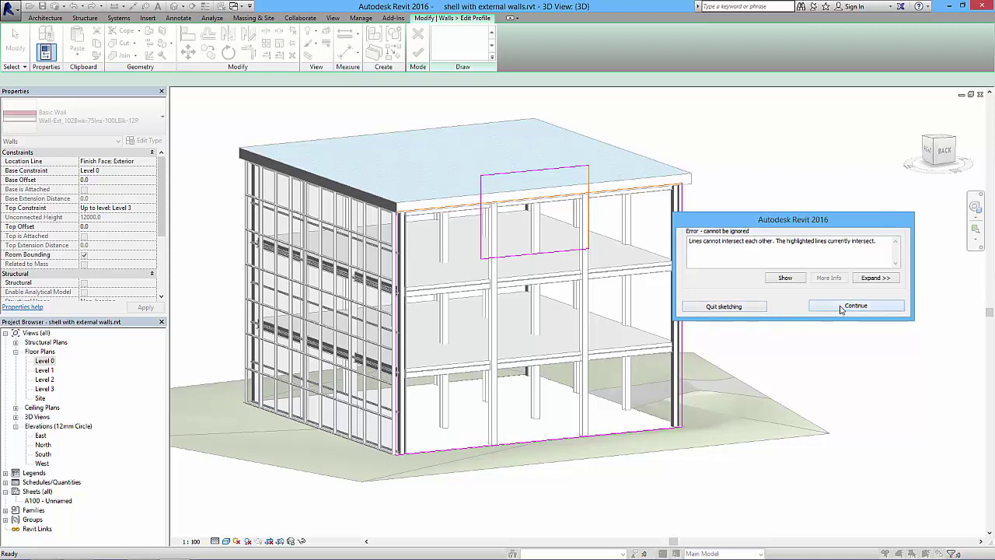
left_click(19, 35)
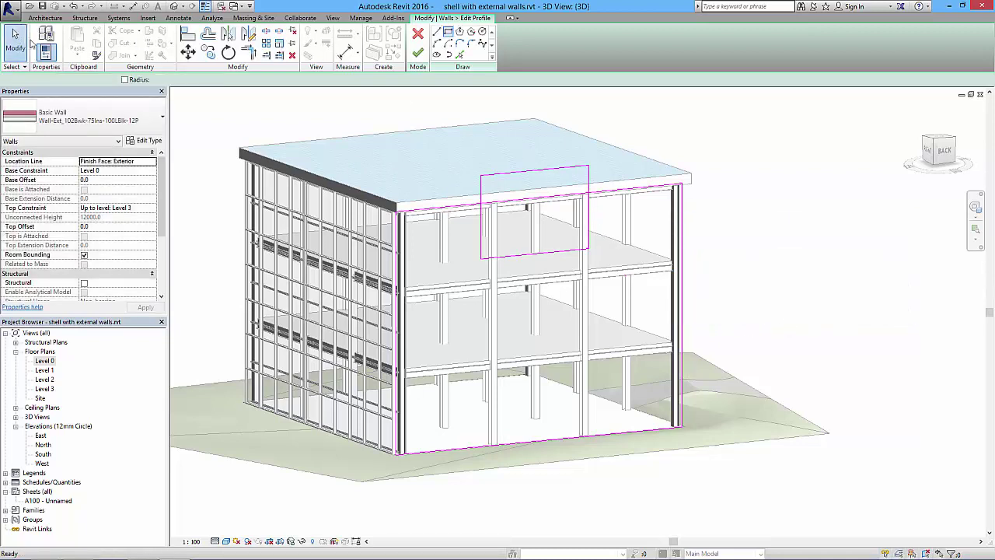
left_click(537, 174)
left_click_drag(538, 174, 532, 204)
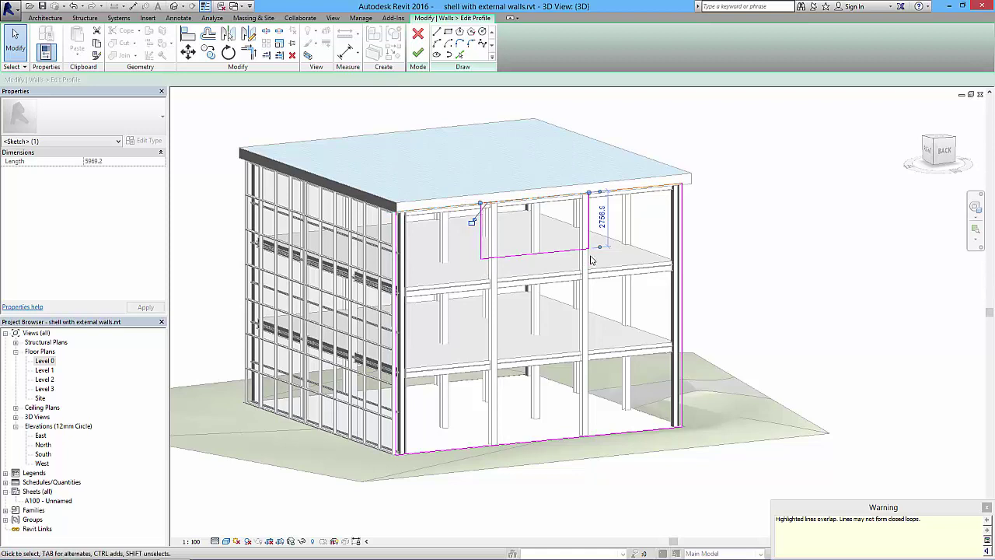
left_click(837, 294)
left_click(556, 201)
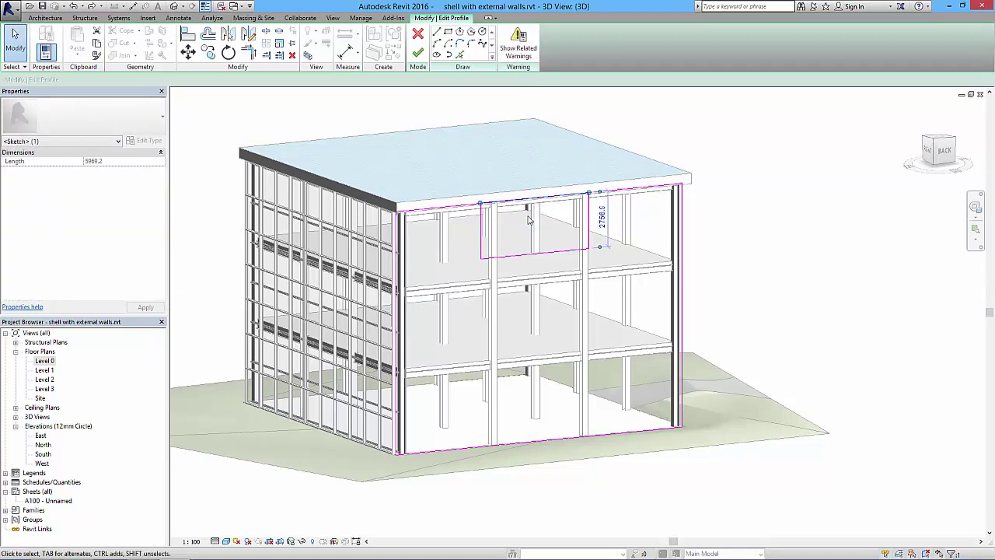
left_click(528, 220)
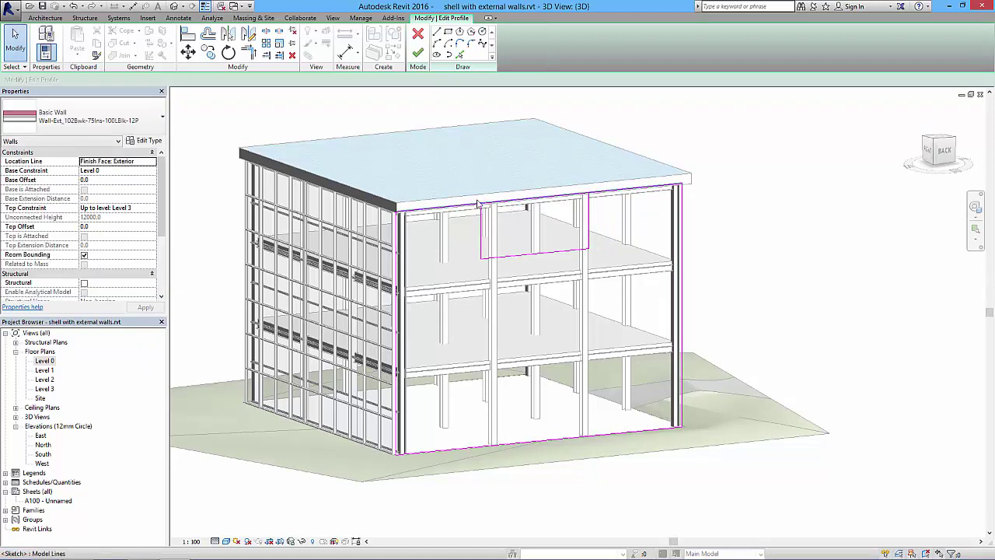
- Split the top edge and trim the lines into corners to form the notch
left_click(266, 35)
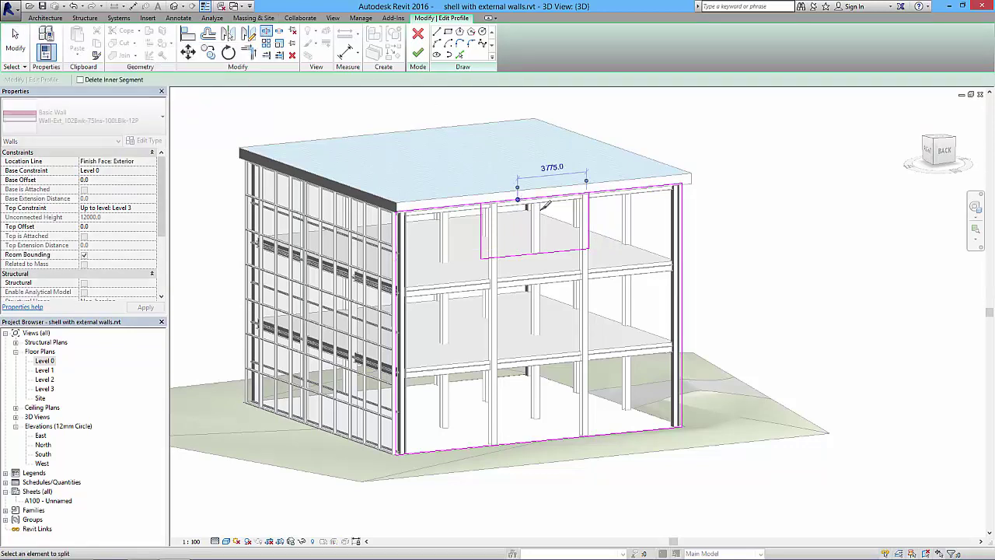
left_click(249, 52)
left_click(490, 222)
left_click(461, 204)
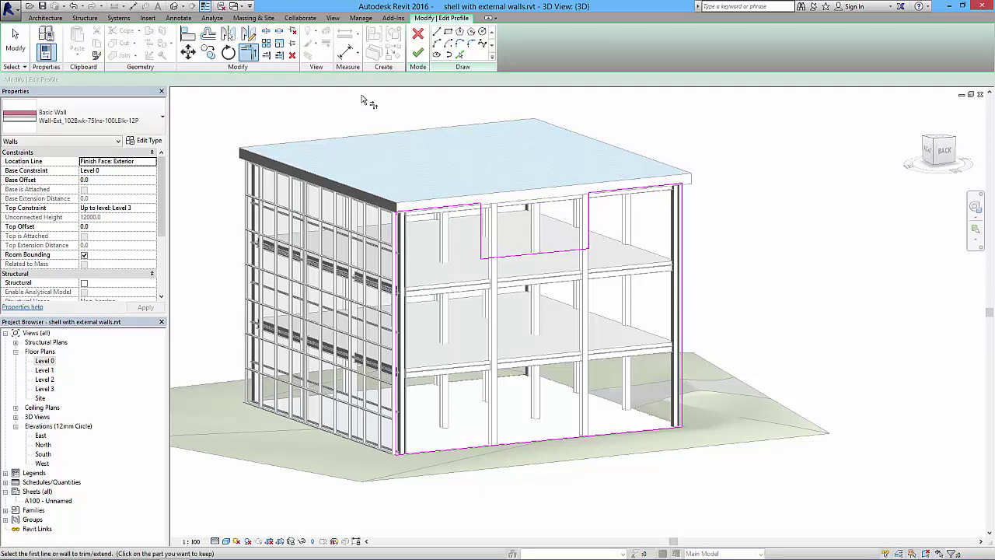
- Finish the notched wall profile and start a wall opening hosted on the brick wall
left_click(418, 52)
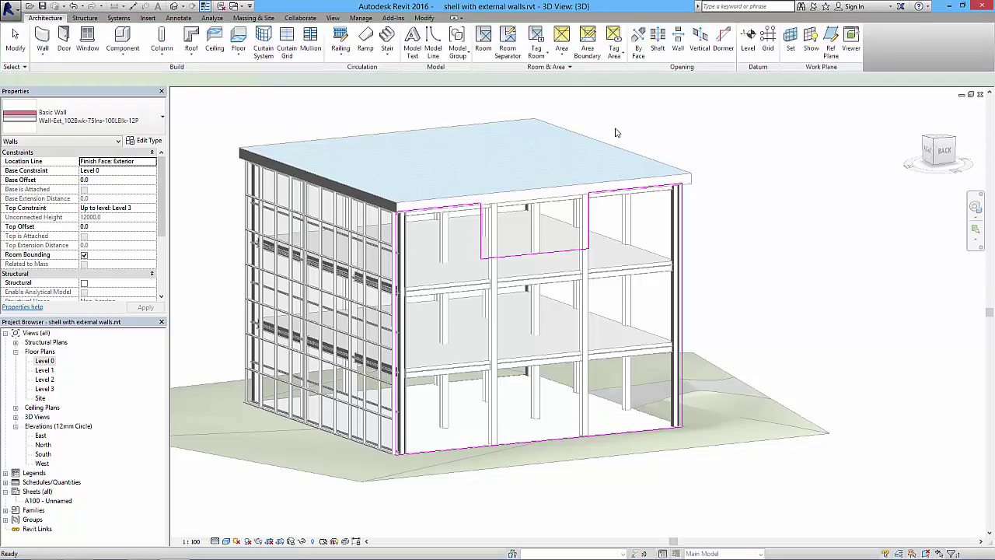
left_click(774, 280)
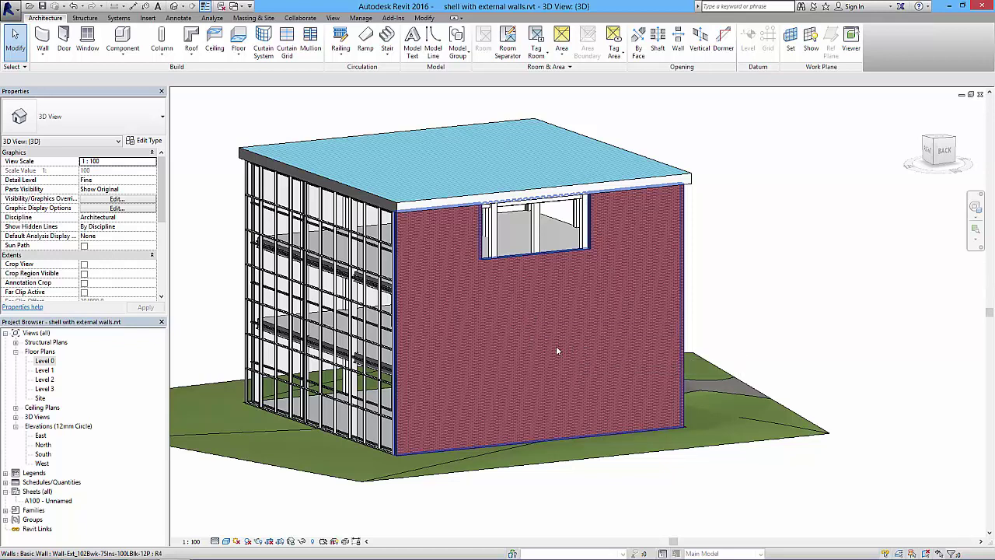
left_click(678, 41)
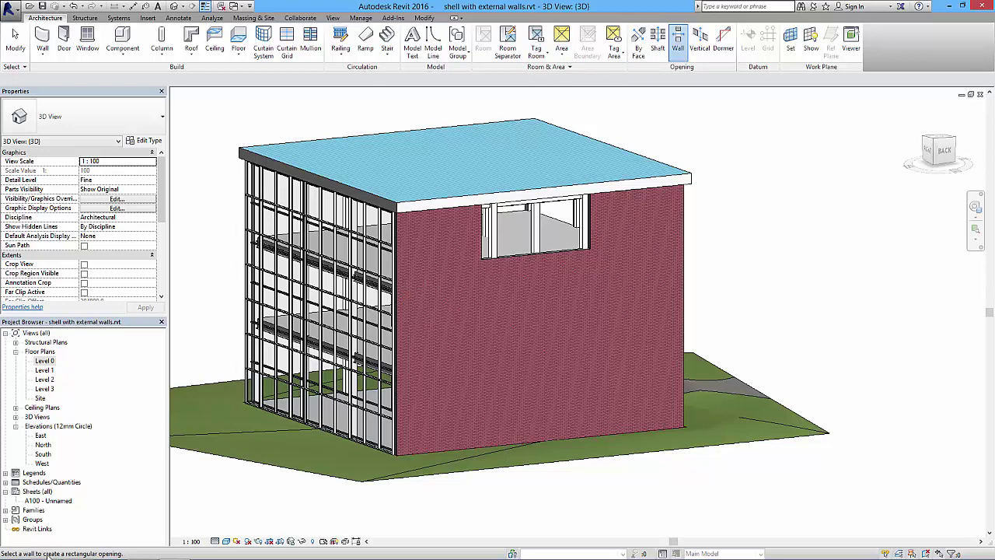
left_click(404, 272)
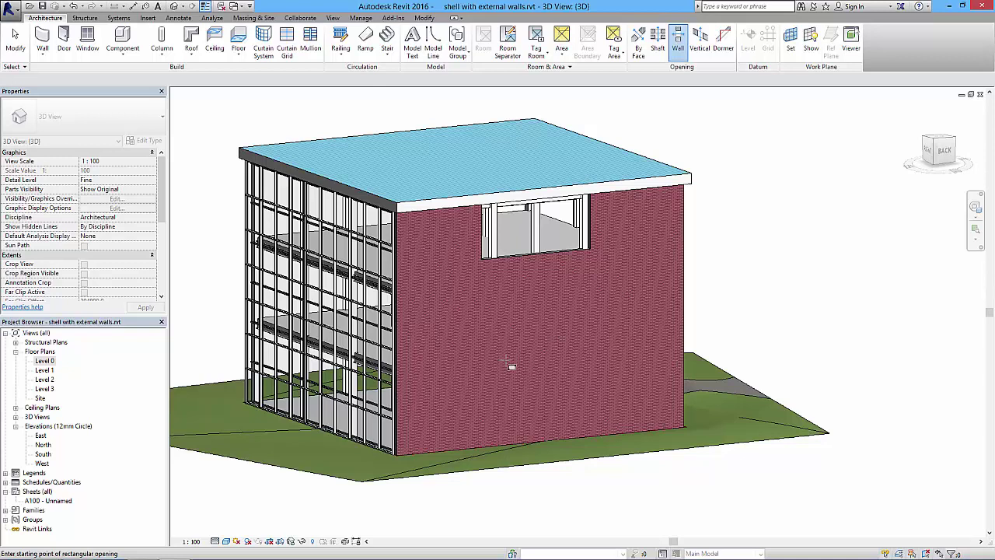
- Place a rectangular opening below the notch by picking two corners
left_click(426, 296)
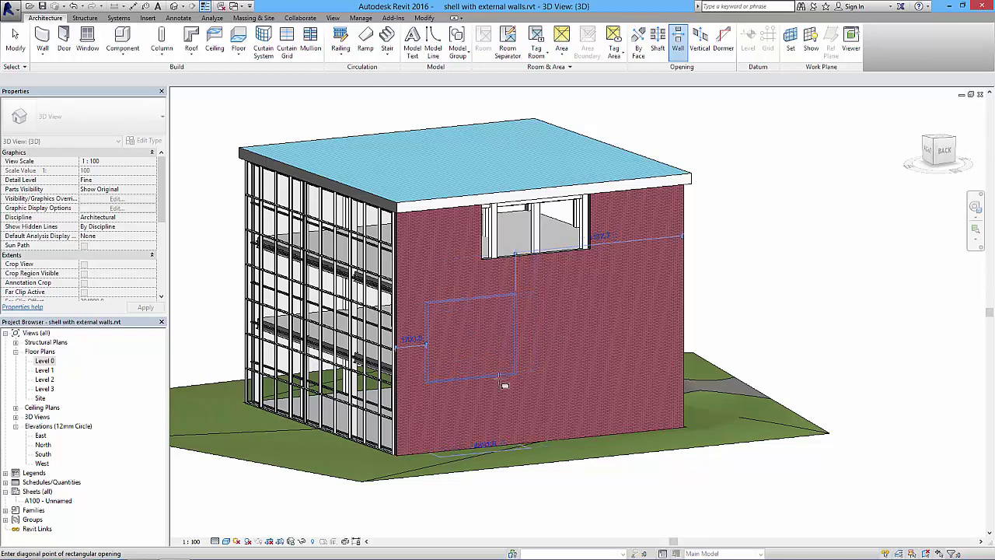
left_click(474, 386)
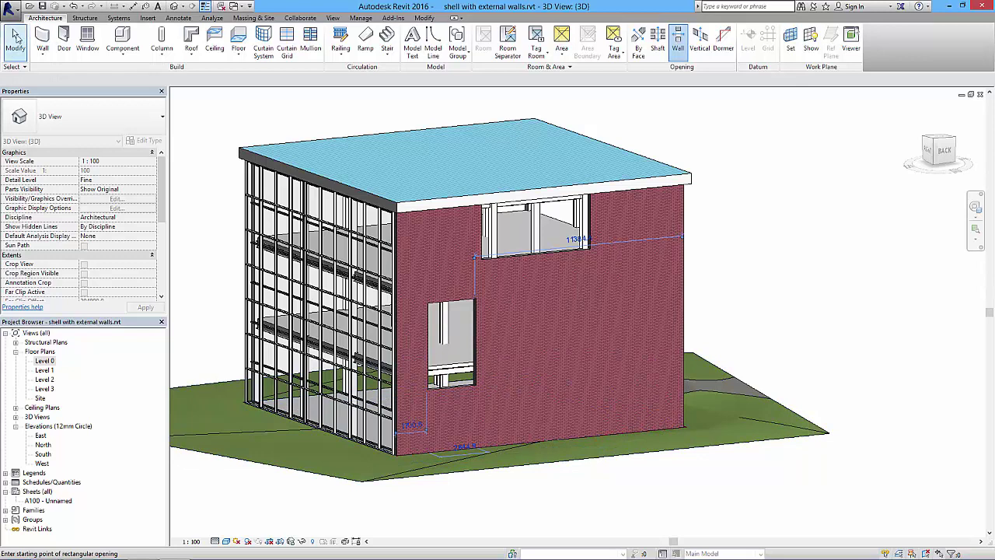
left_click(15, 36)
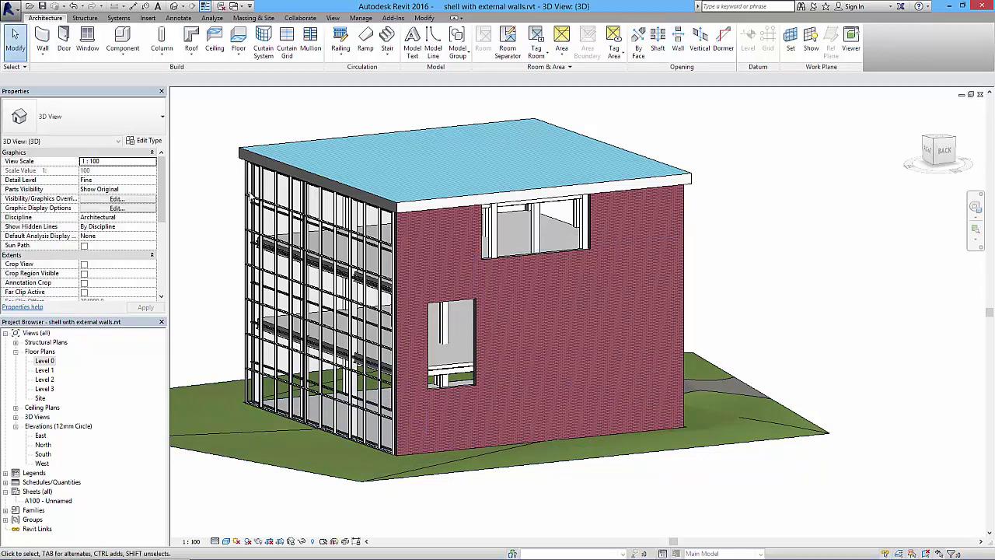
- Reshape the lower opening into a wide, short slot by widening it and raising its bottom
left_click(472, 323)
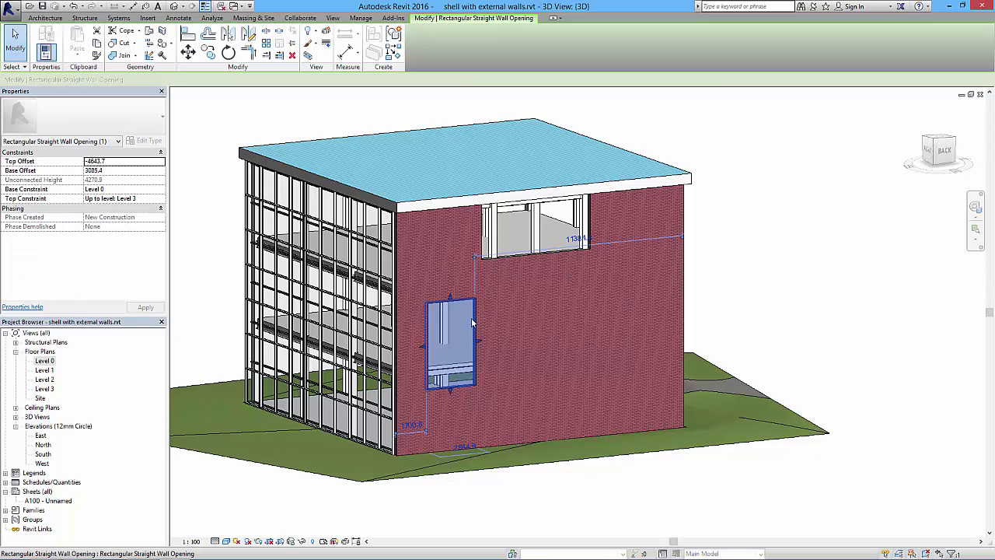
left_click_drag(549, 345, 554, 340)
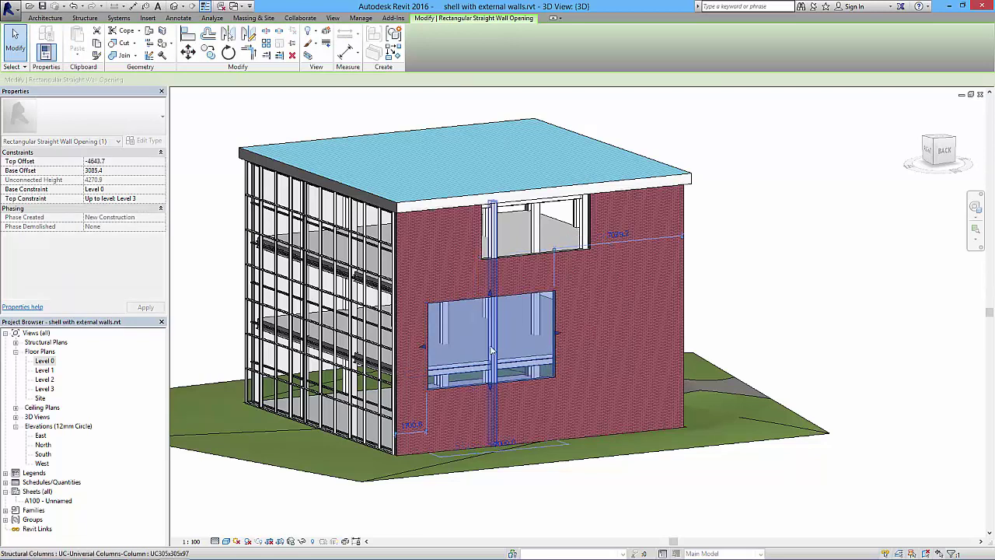
left_click_drag(491, 386, 491, 342)
left_click_drag(428, 323, 447, 320)
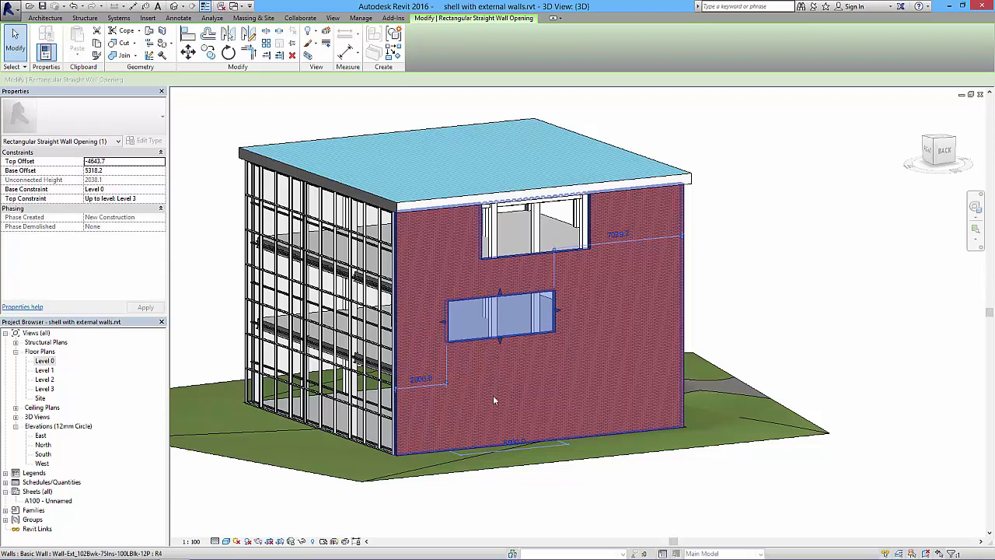
left_click(769, 311)
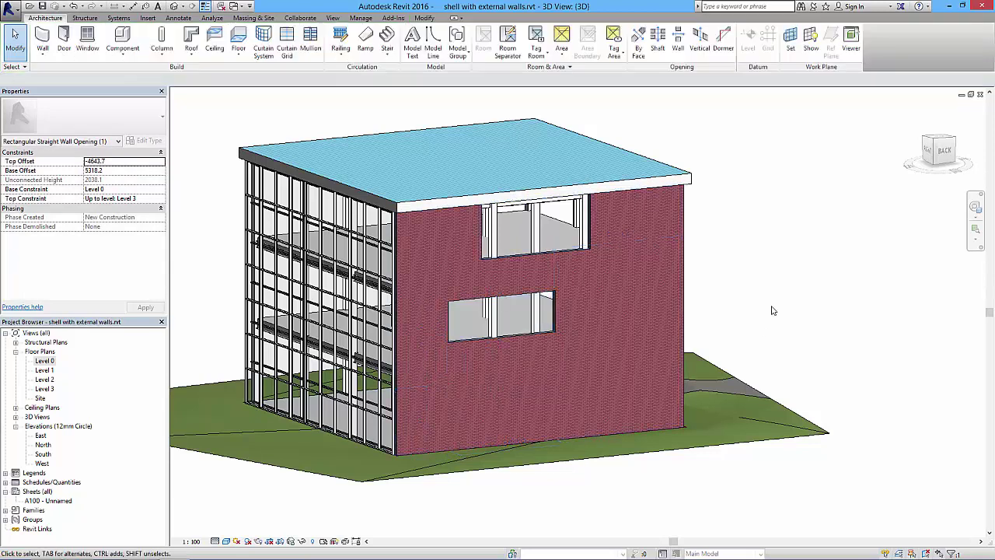
- Widen the top notch by dragging its left and right profile edges outward
left_click(534, 253)
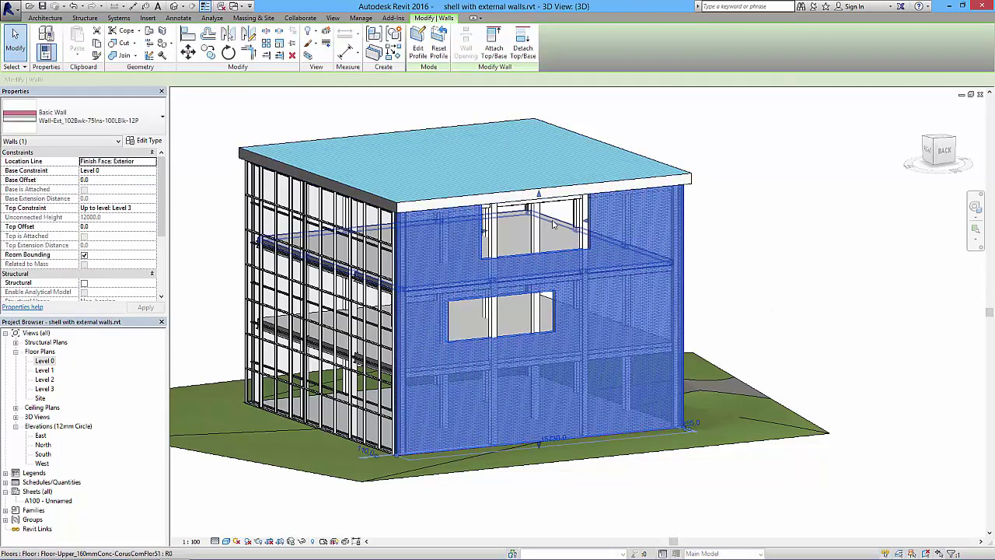
left_click_drag(456, 230, 465, 231)
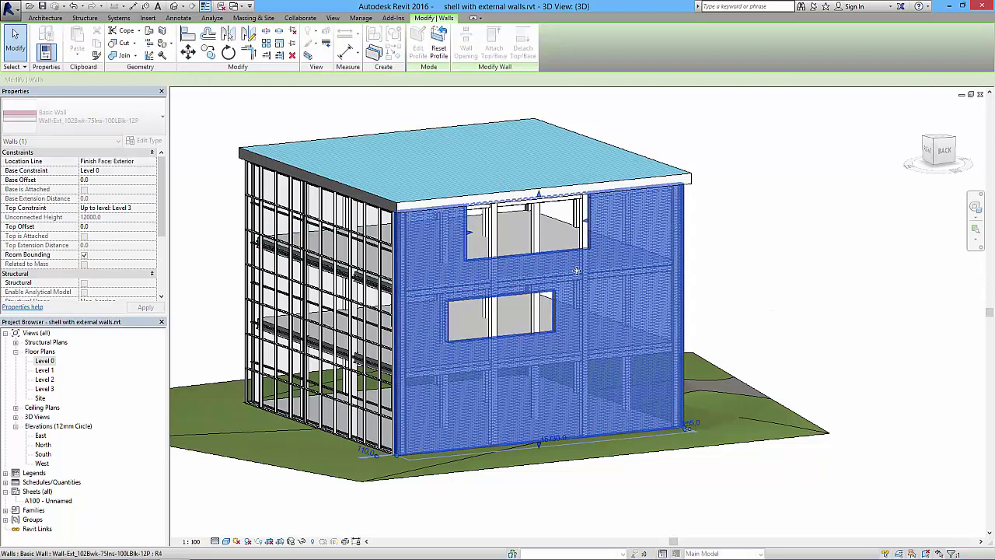
left_click_drag(611, 222, 608, 222)
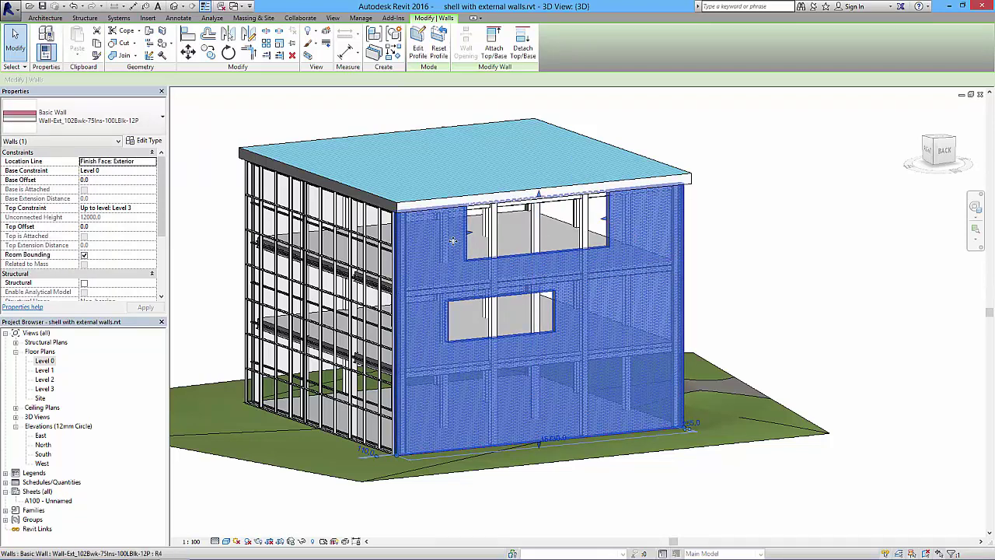
- Lower the opening's bottom edge to make it a tall, nearly square hole
left_click(501, 340)
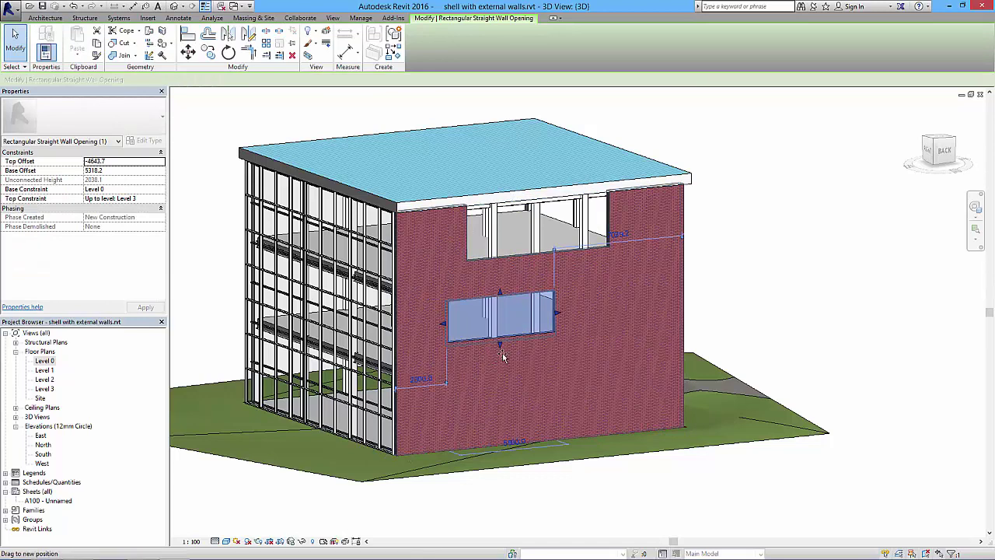
left_click_drag(502, 352, 501, 387)
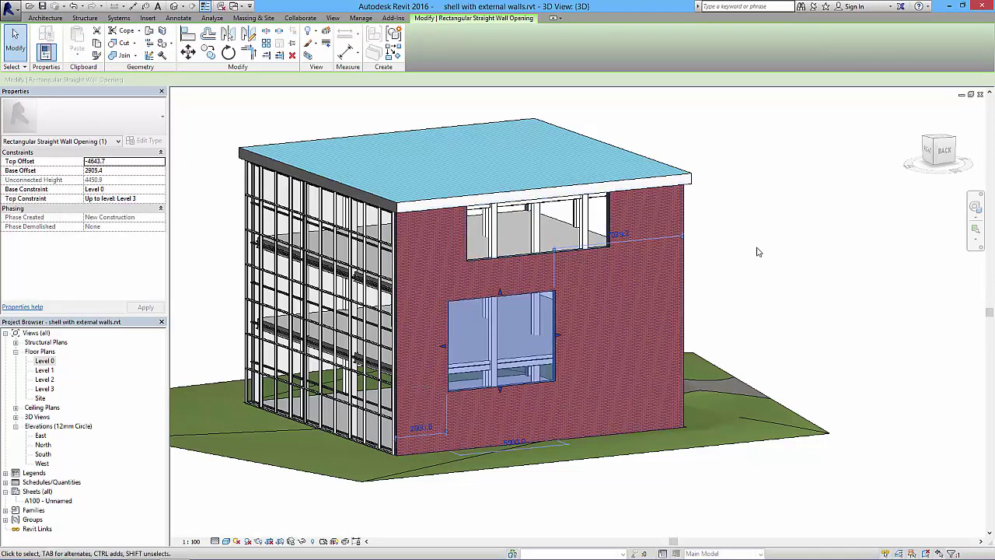
left_click(757, 248)
left_click(614, 233)
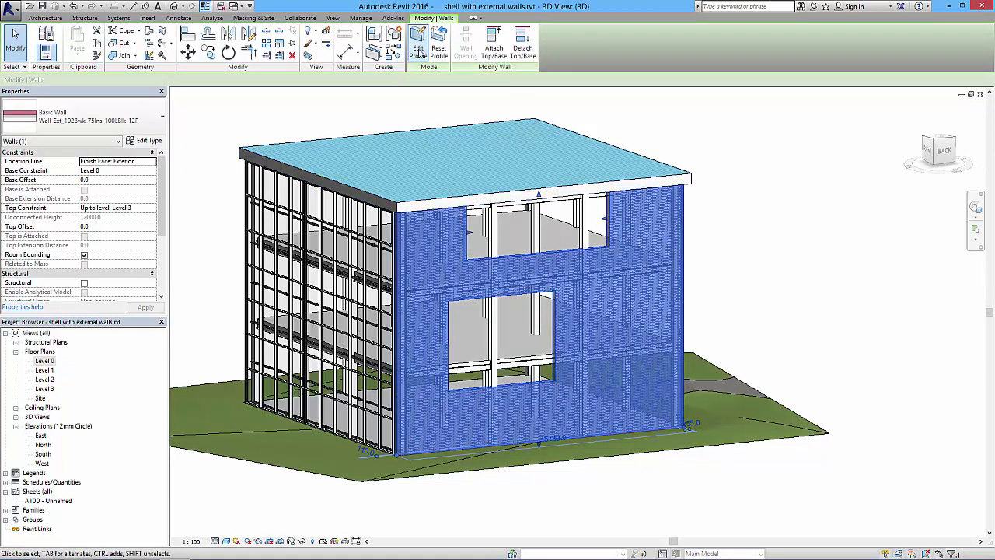
key("Escape")
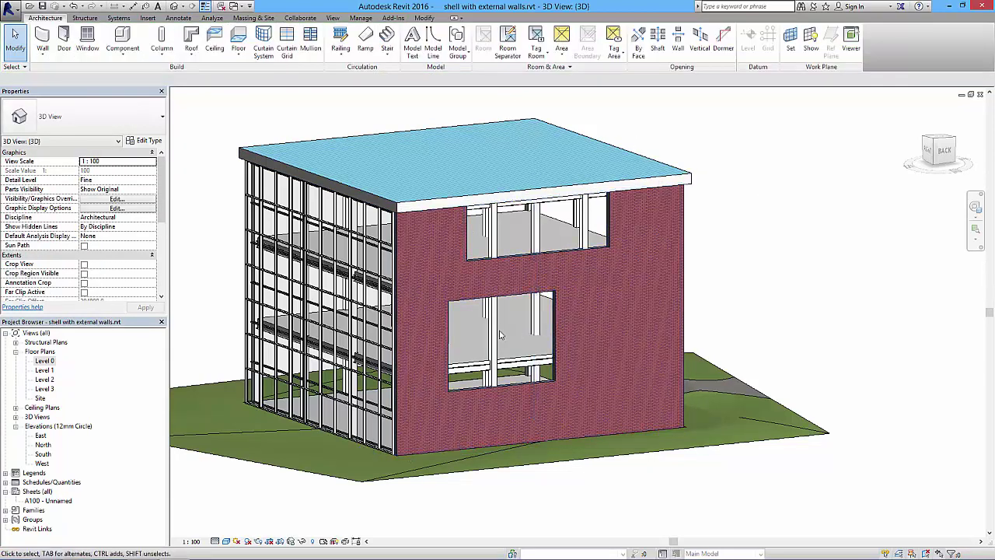
- Delete the lower rectangular wall opening from the brick wall
left_click(553, 337)
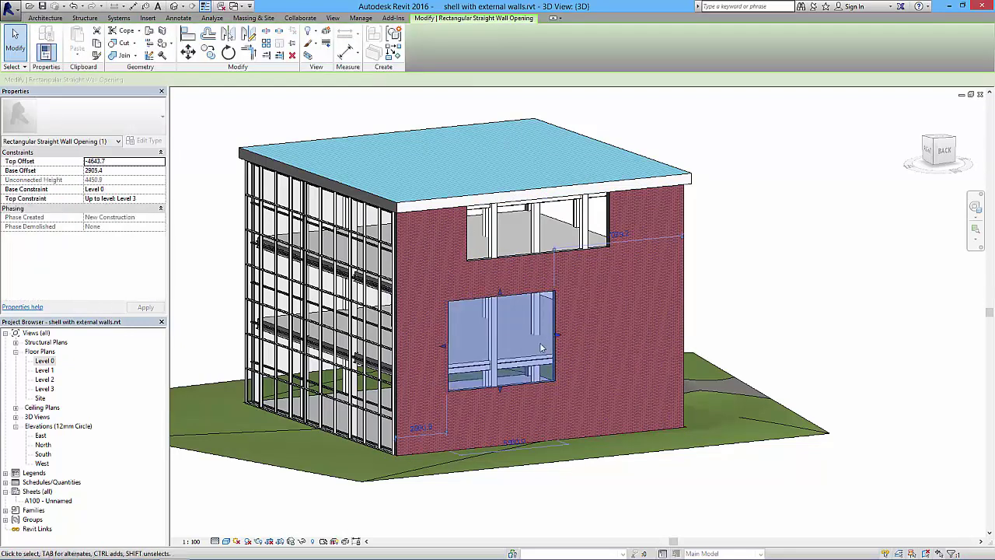
key("Delete")
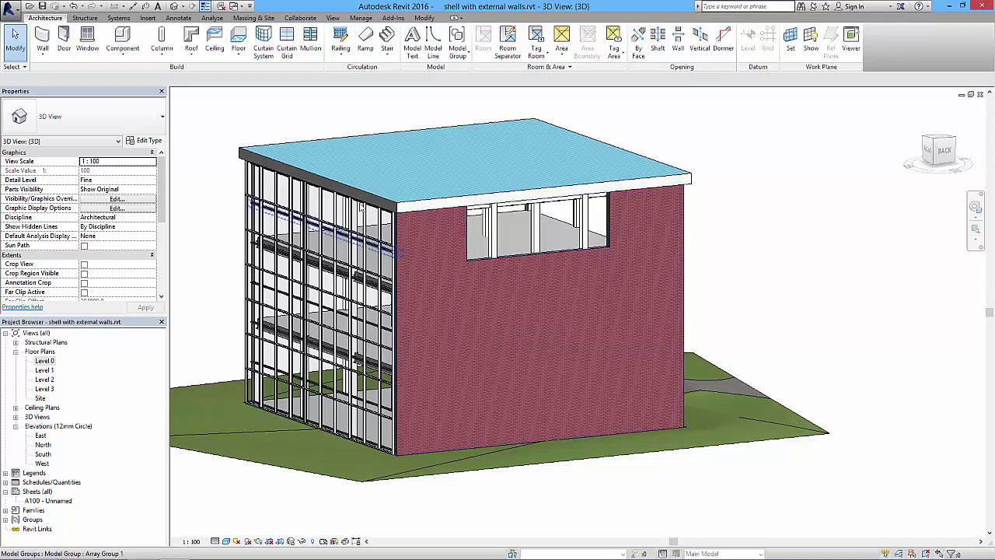
- Create a Model In-Place component in the Walls category named 'Wall hole'
left_click(122, 53)
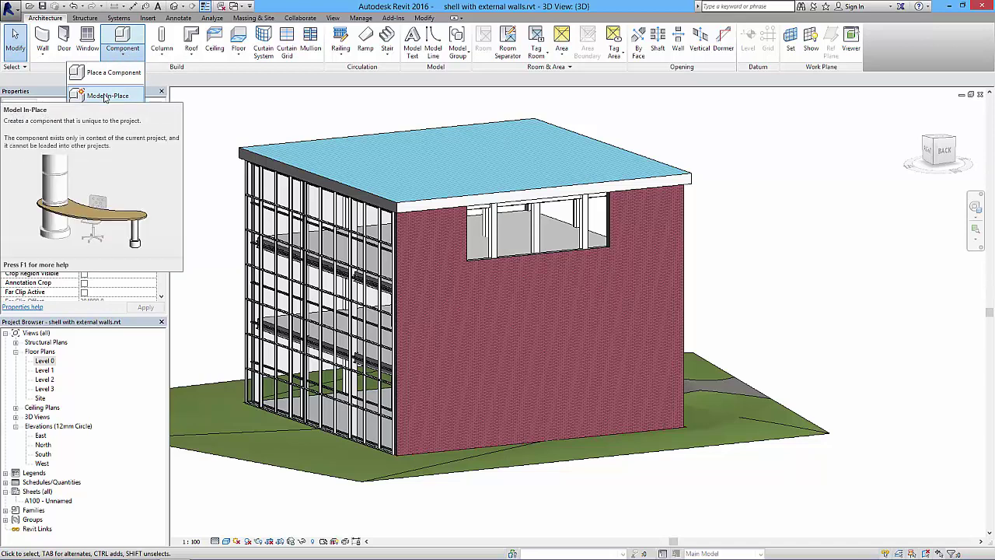
left_click(101, 95)
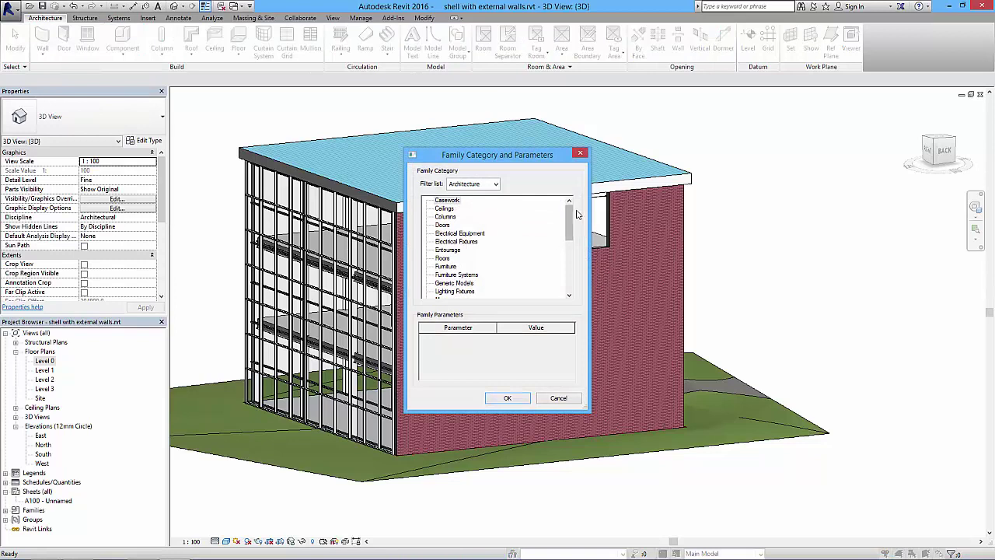
left_click_drag(570, 218, 570, 244)
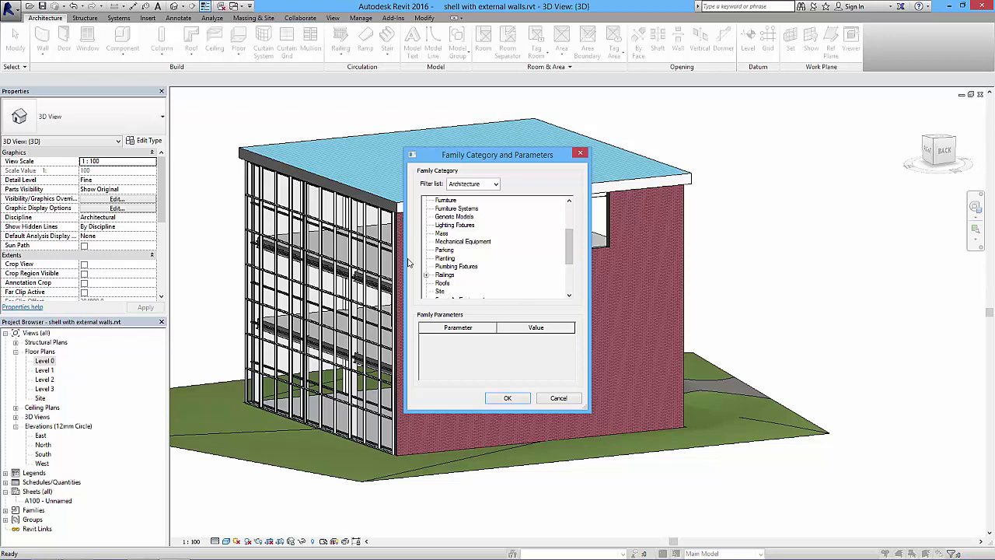
left_click_drag(570, 251, 570, 276)
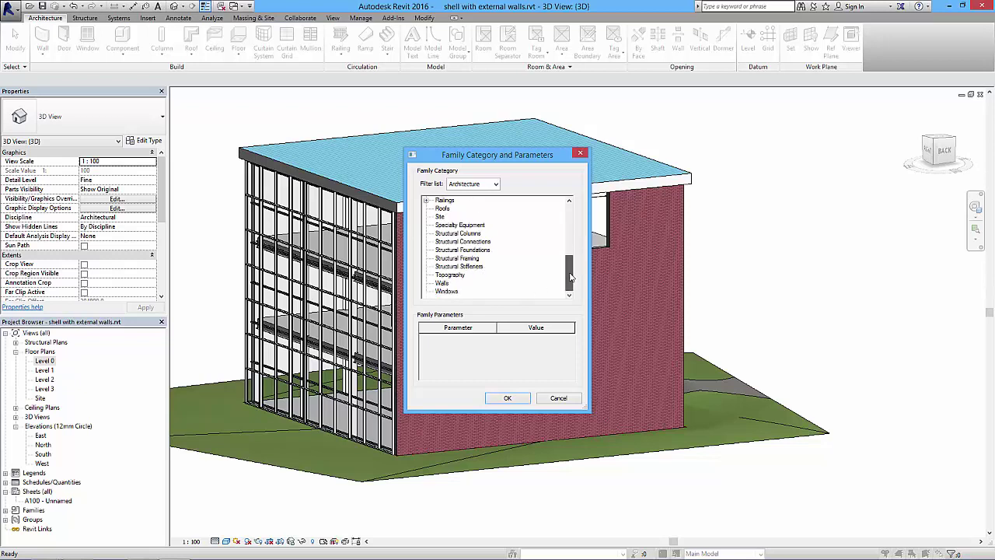
left_click(442, 283)
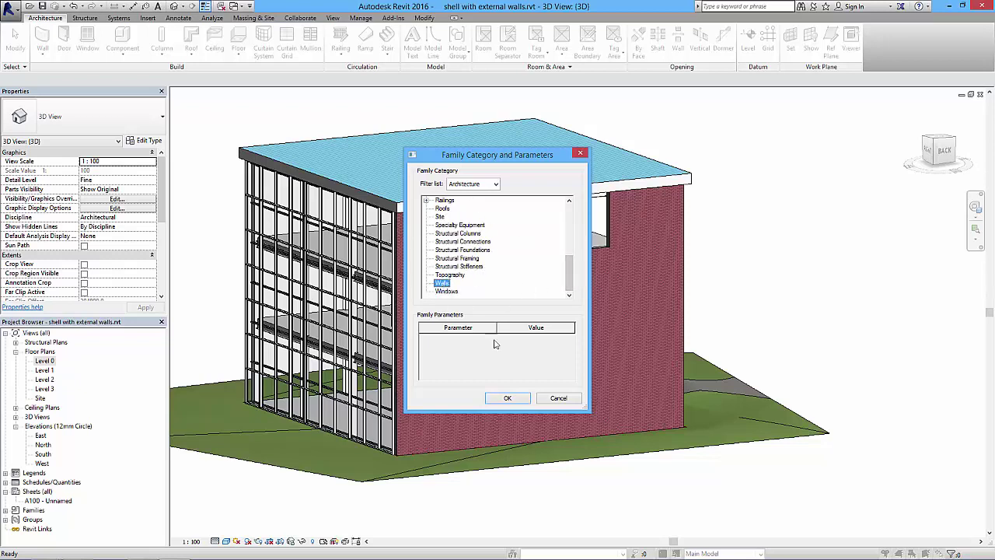
left_click(508, 398)
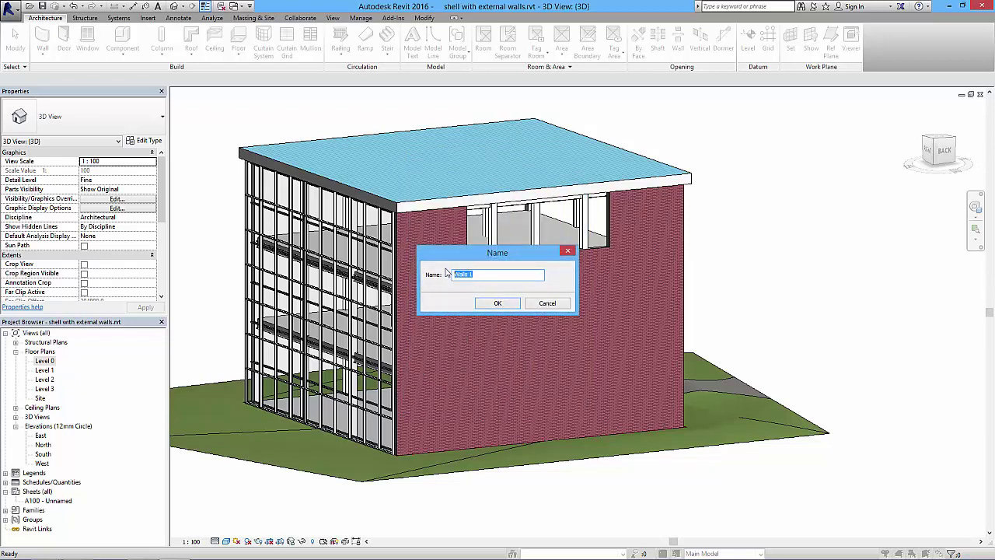
type("Wal")
left_click(490, 304)
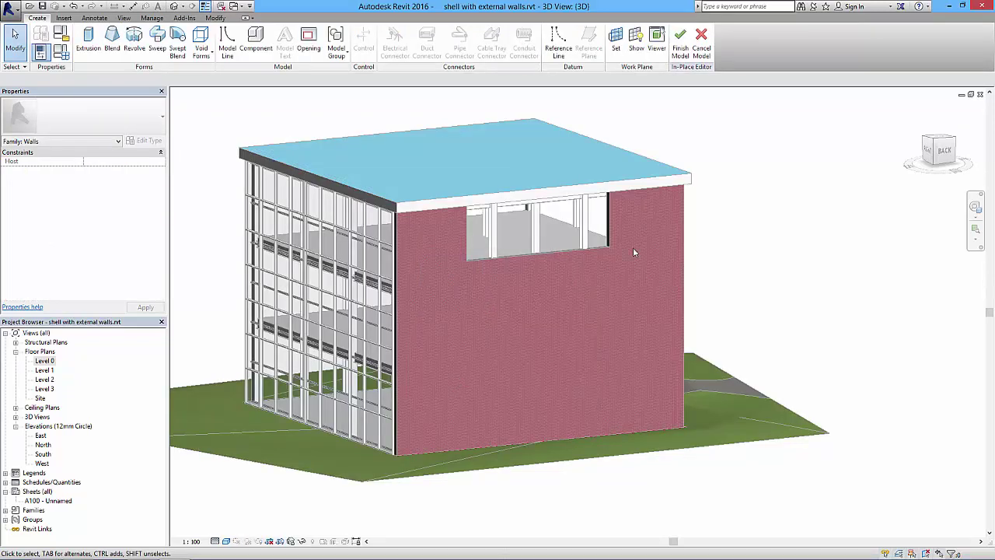
- Set the brick wall as the work plane and begin a solid extrusion of depth 250
left_click(616, 39)
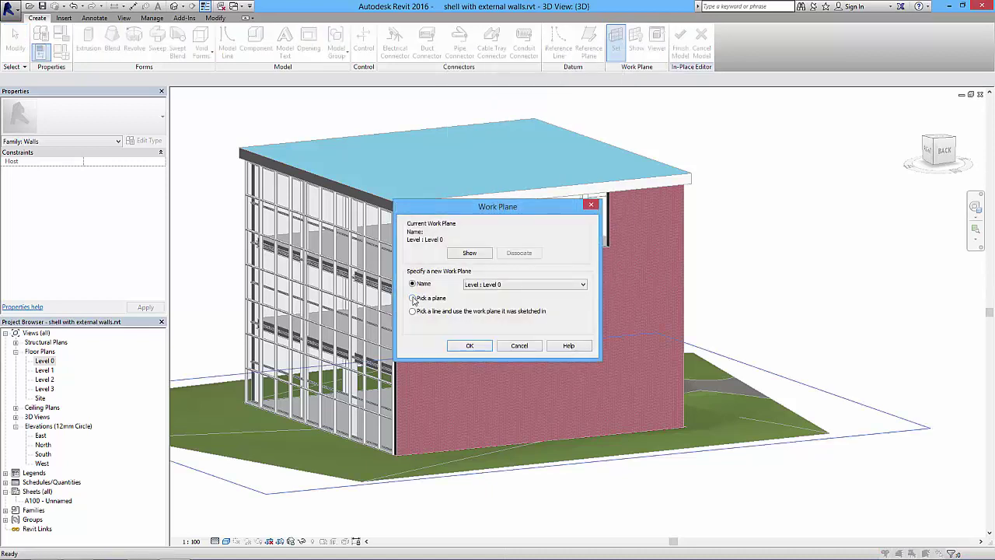
left_click(476, 345)
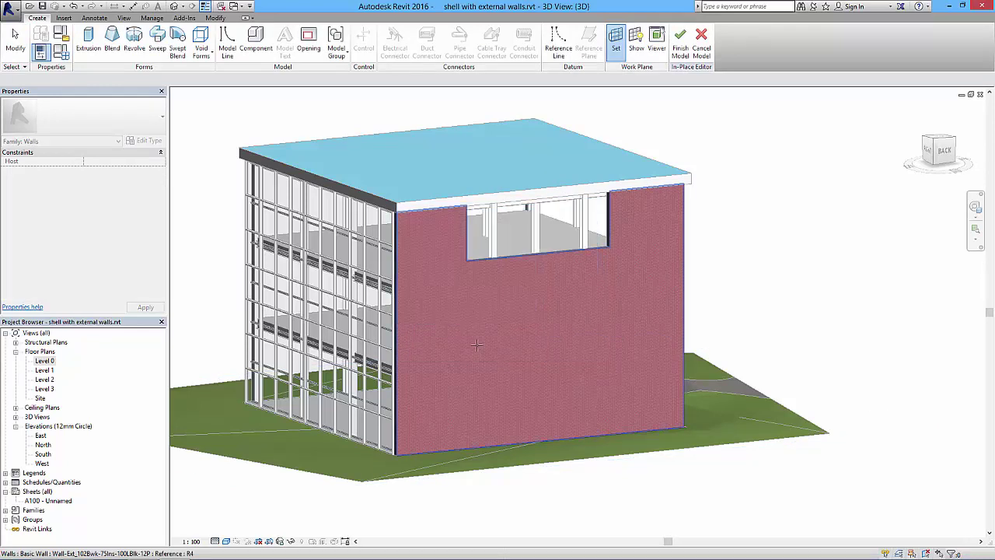
left_click(405, 266)
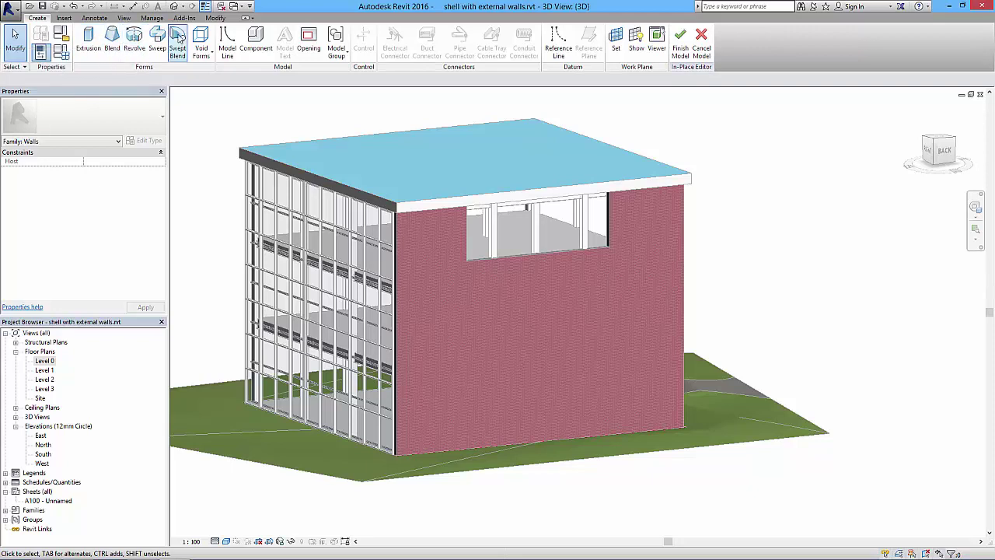
left_click(210, 52)
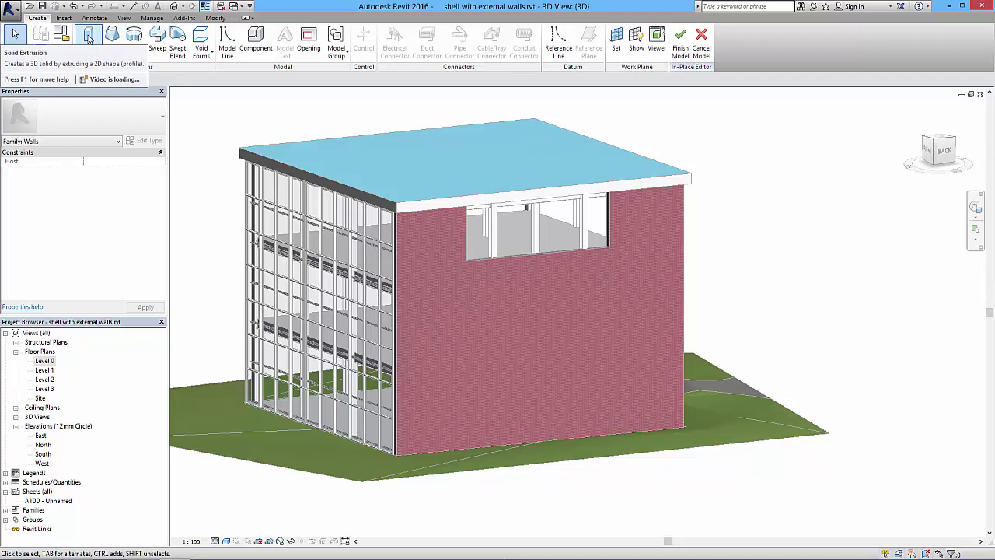
left_click(89, 38)
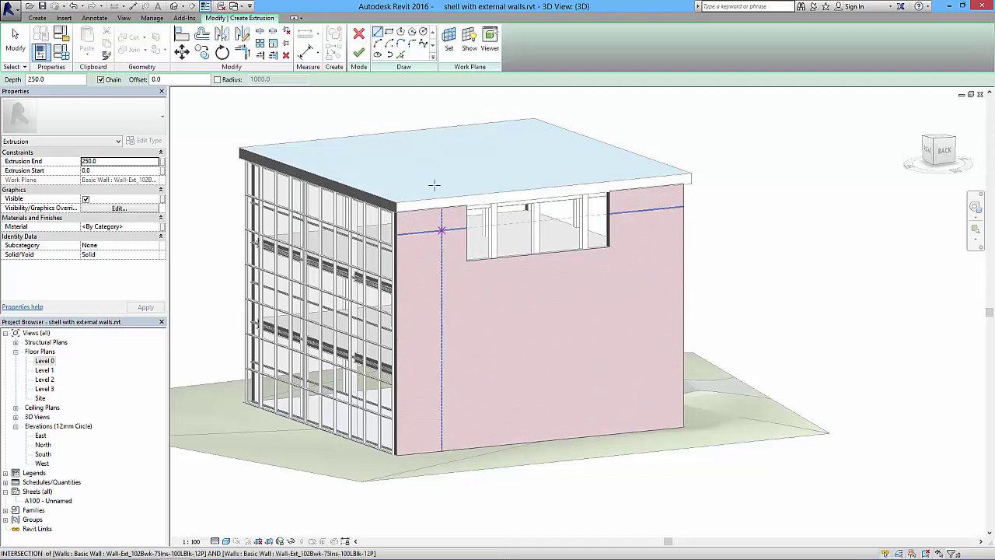
- Draw a centre-ends circle of radius 2121.3 on the brick wall and finish the extrusion
left_click(423, 32)
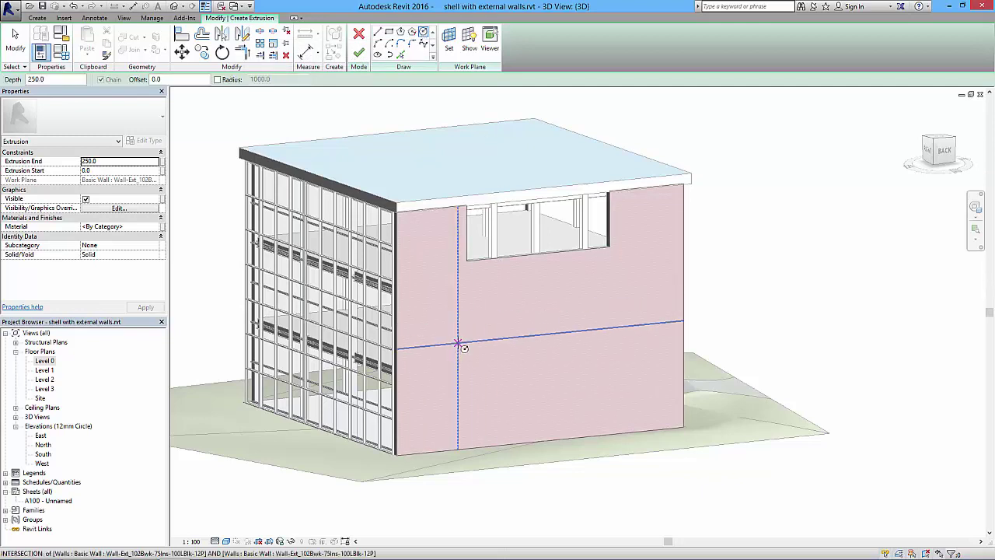
left_click(512, 309)
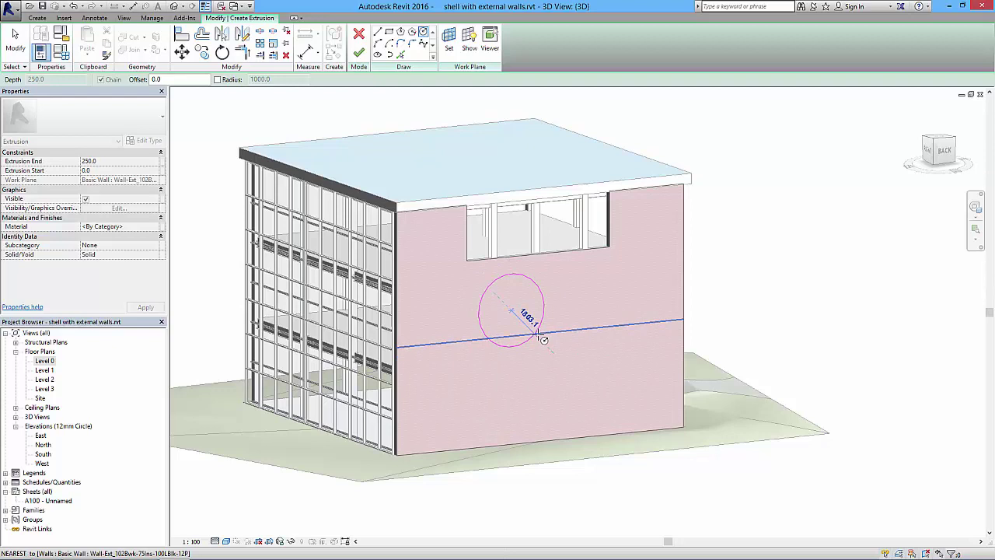
left_click(542, 342)
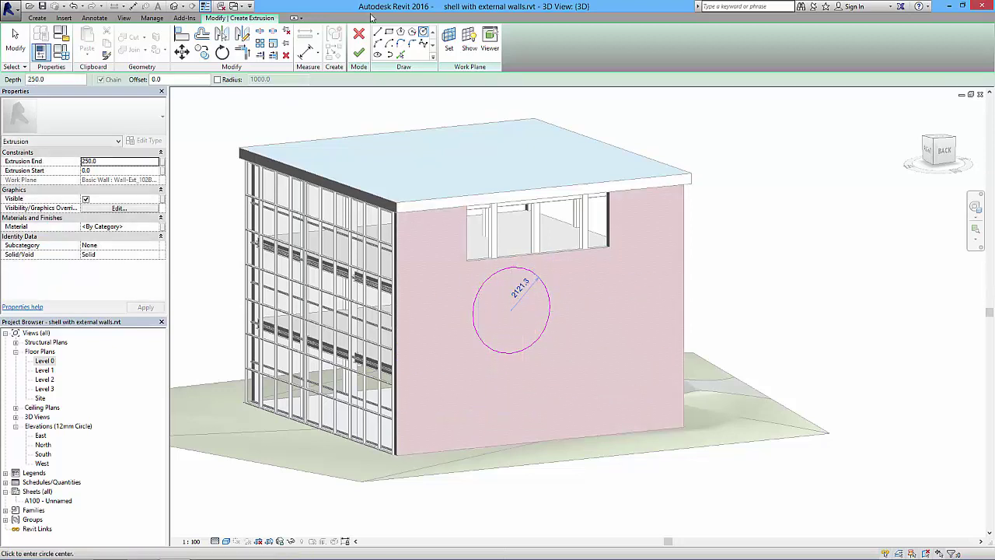
left_click(359, 54)
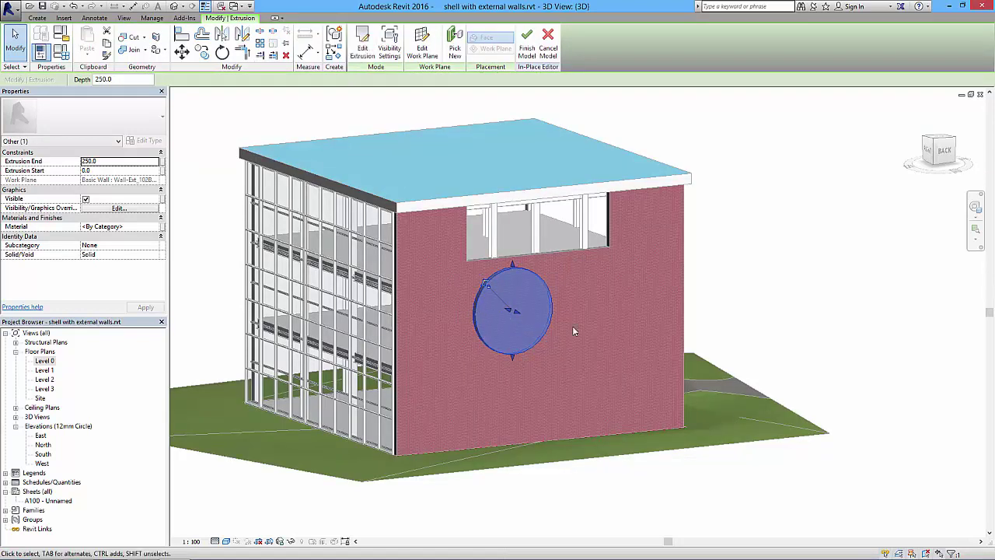
left_click(728, 273)
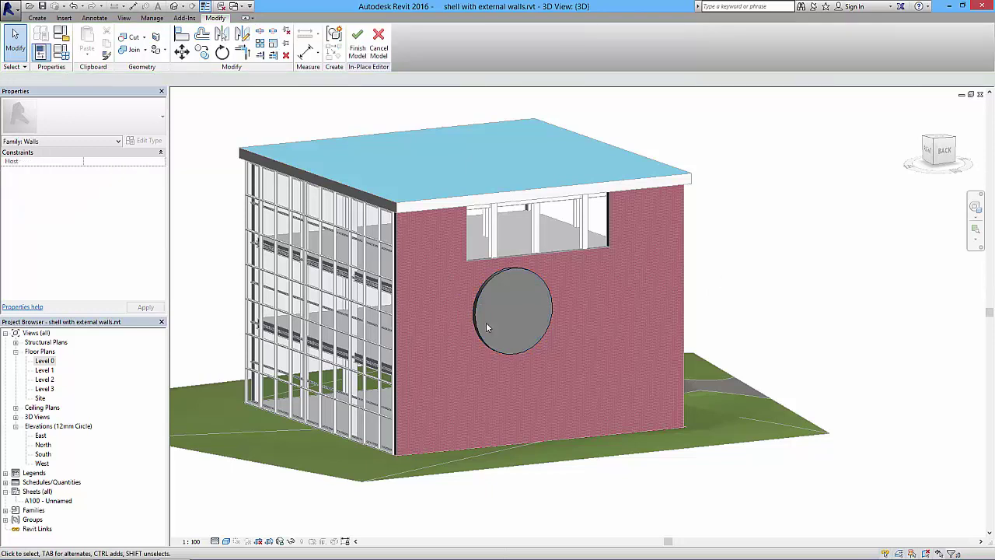
- Drag the cylinder's depth handle to extend it deeper through the wall
left_click(517, 285)
left_click_drag(517, 311, 471, 342)
middle_click_drag(471, 349, 634, 342, "shift")
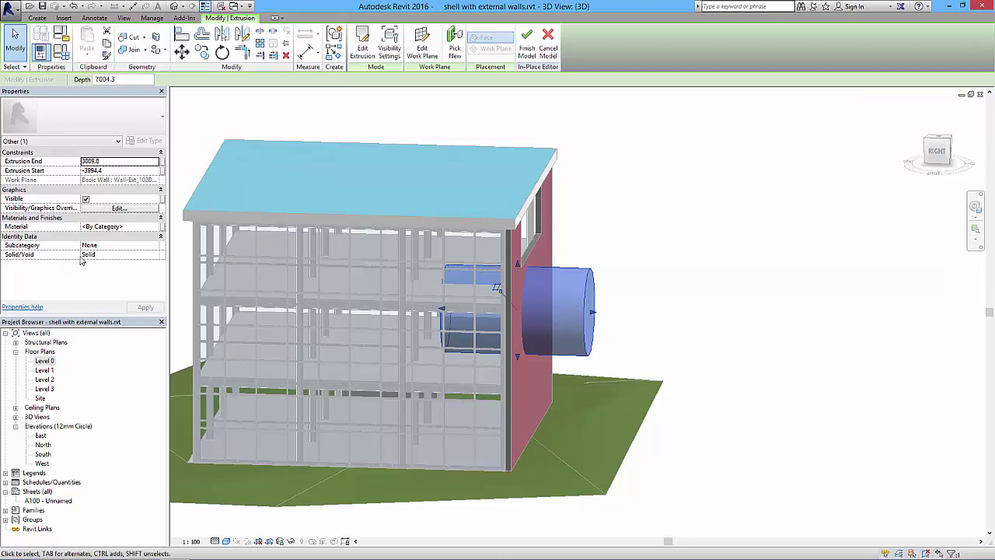
- Change the extrusion from Solid to Void in Properties
left_click(108, 257)
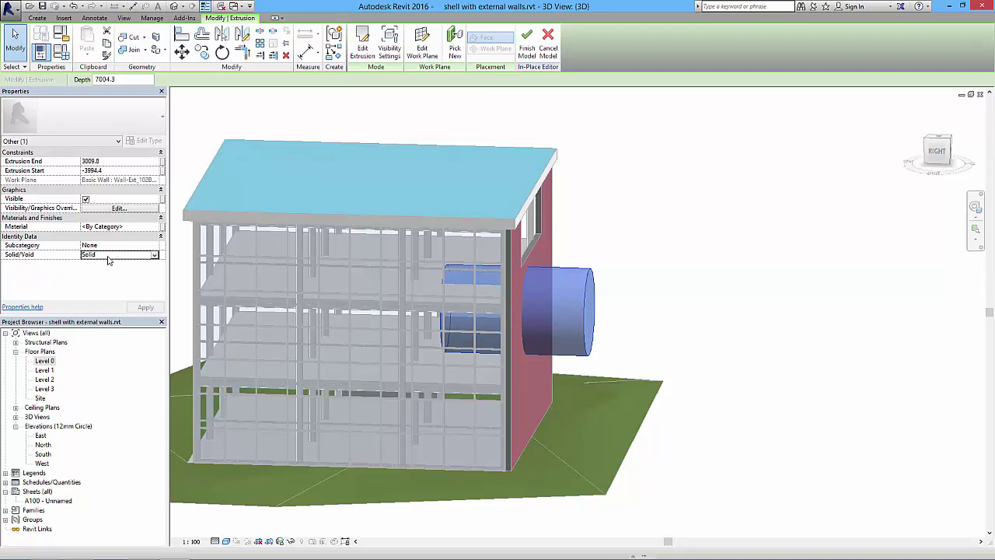
left_click(105, 256)
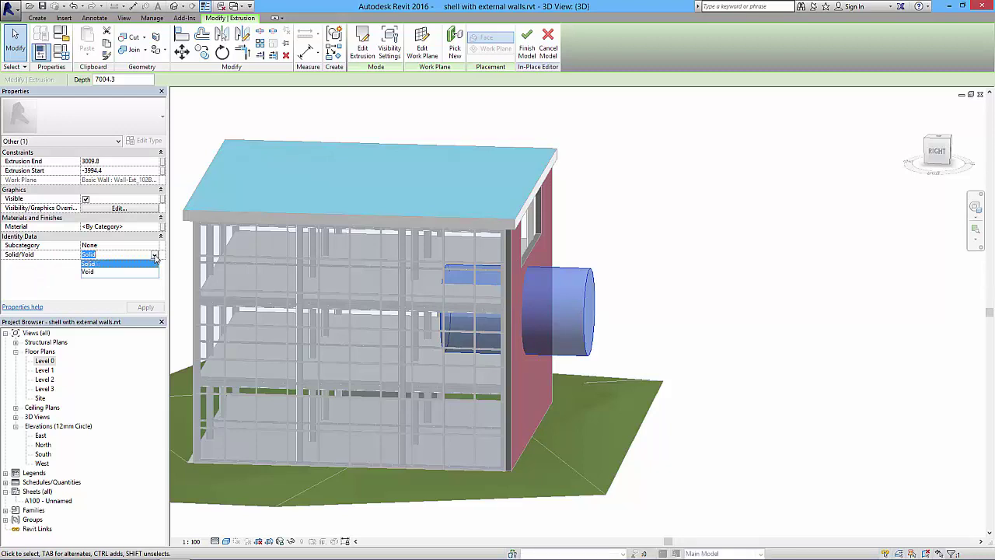
left_click(87, 271)
left_click(651, 298)
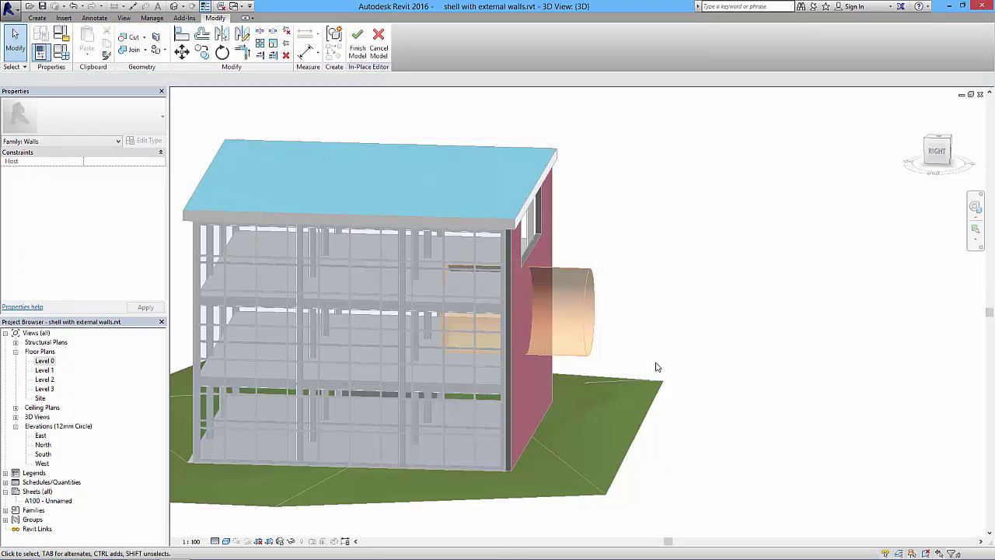
middle_click_drag(618, 280, 519, 272, "shift")
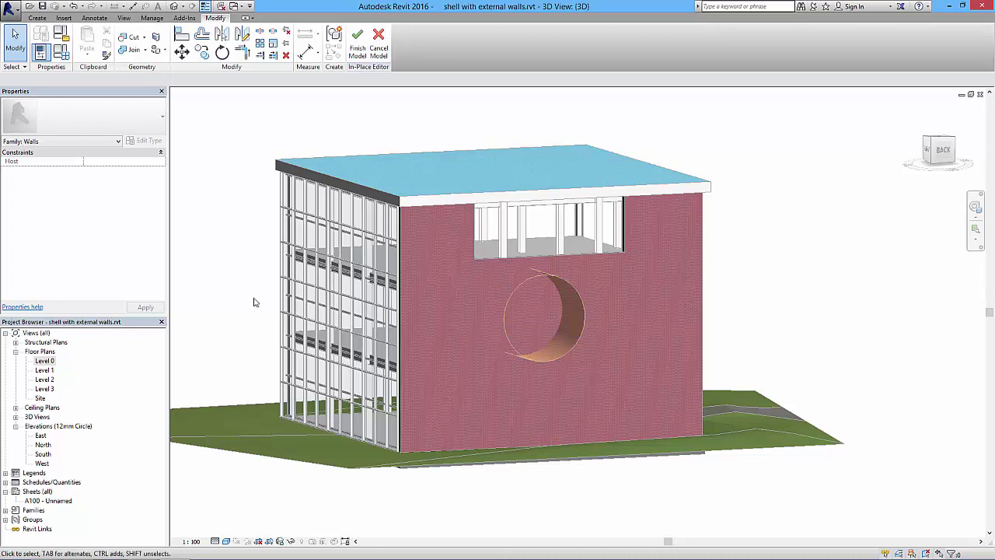
- Orbit to the back of the building to see the void as a crescent in the wall
middle_click_drag(674, 434, 529, 429, "shift")
middle_click_drag(622, 420, 448, 411, "shift")
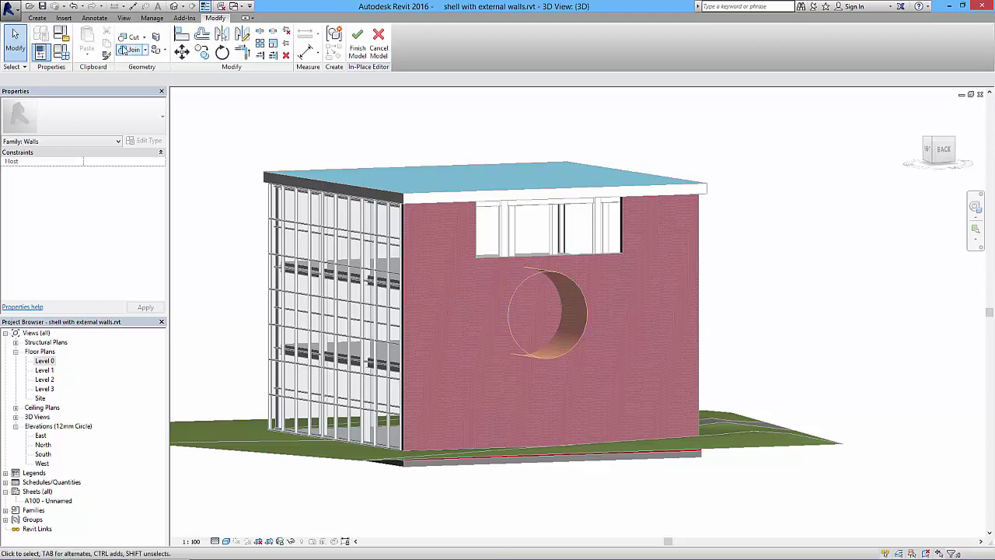
- Cut the brick wall with the void cylinder using Cut Geometry
left_click(130, 39)
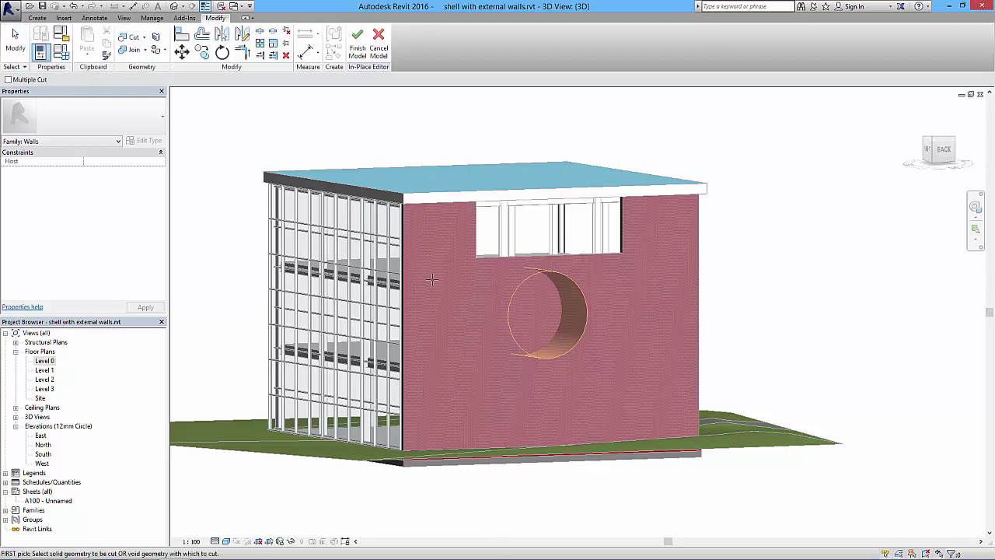
left_click(424, 214)
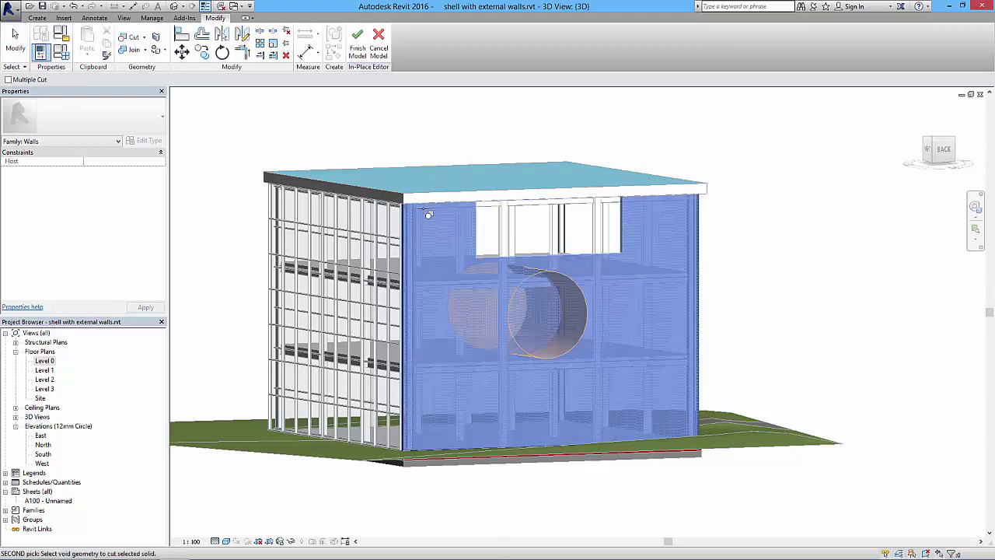
left_click(519, 293)
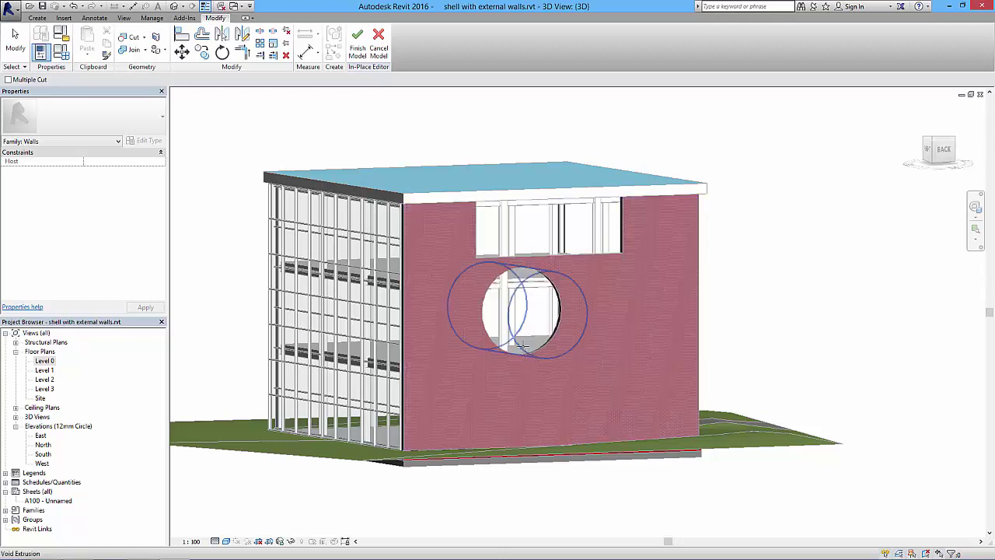
middle_click_drag(567, 319, 614, 354, "shift")
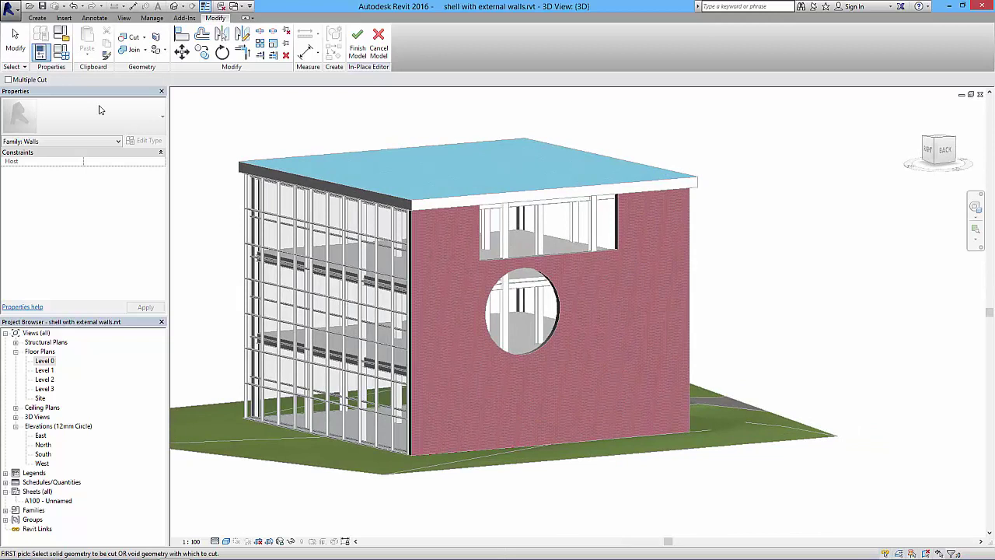
left_click(14, 39)
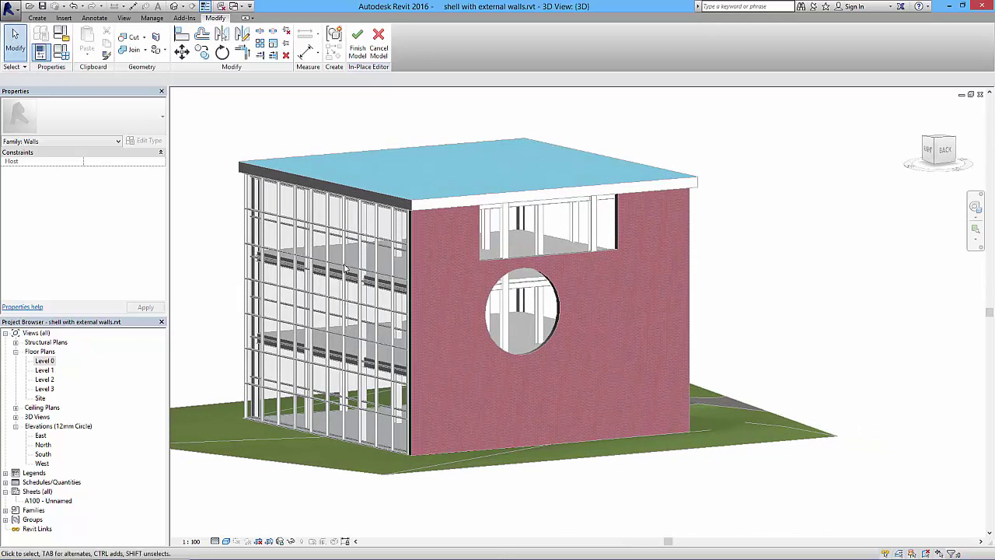
- Move the void cylinder further right on the wall and finish the in-place model
left_click(529, 350)
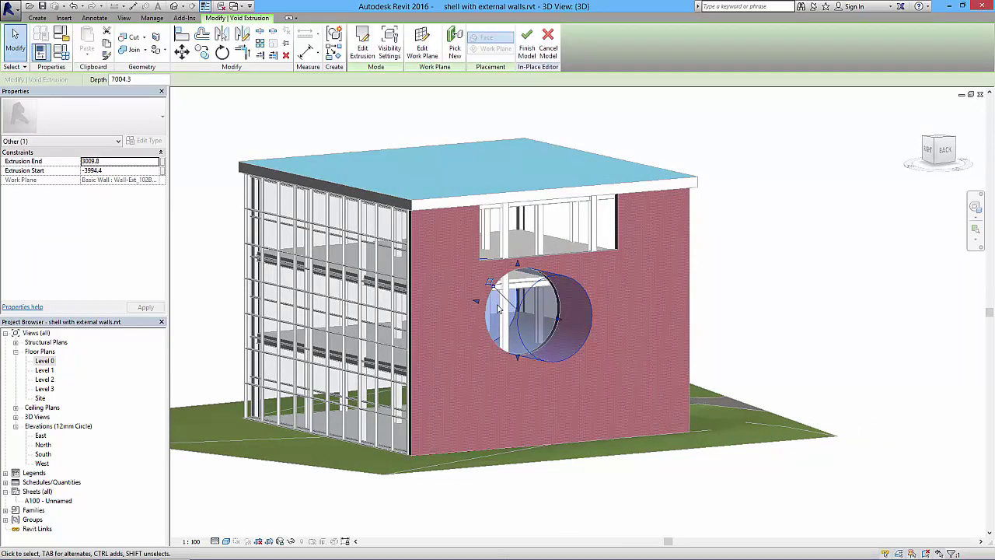
left_click(181, 51)
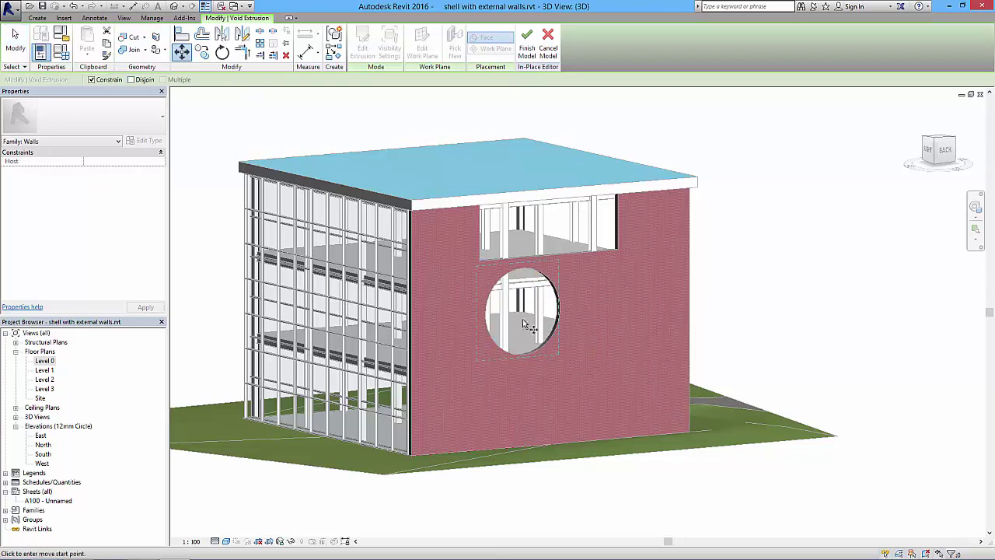
left_click(552, 350)
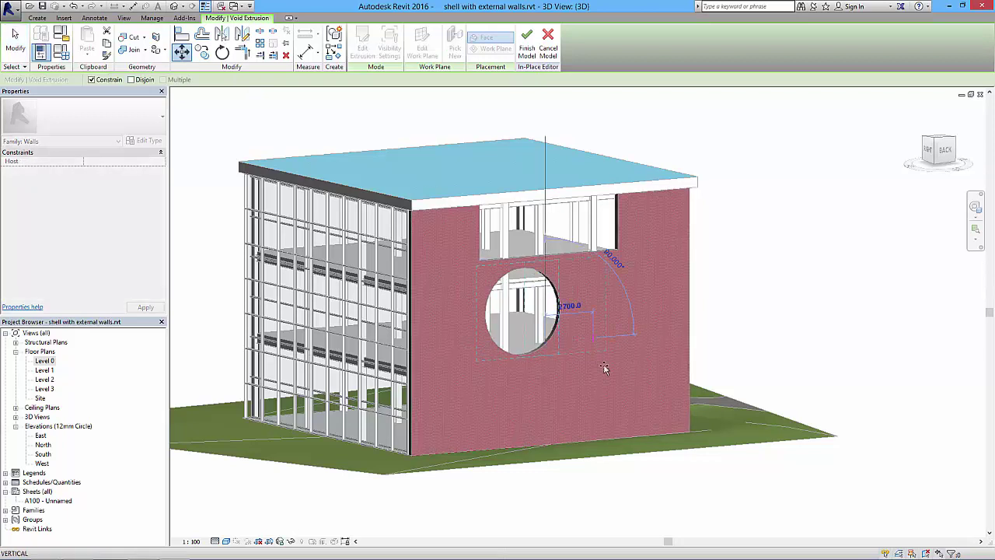
left_click(619, 371)
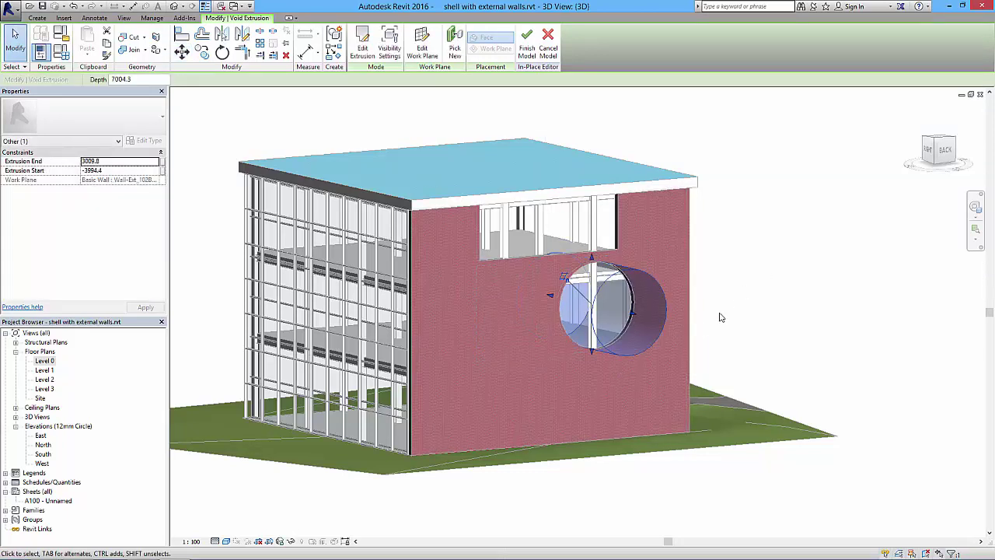
left_click(527, 41)
- Reopen the wall's in-place model and shrink the void circle to radius 1100
middle_click_drag(697, 331, 631, 346, "shift")
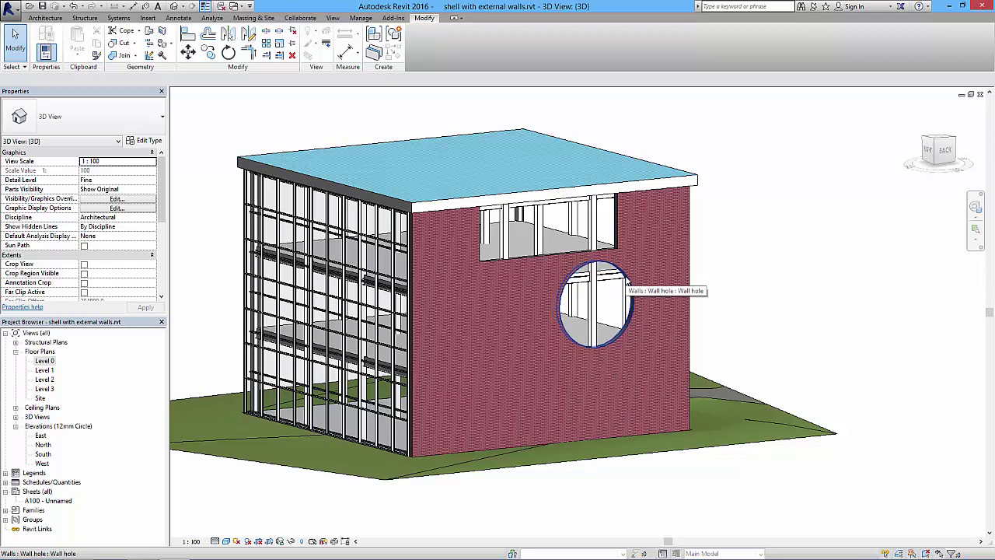
left_click(626, 284)
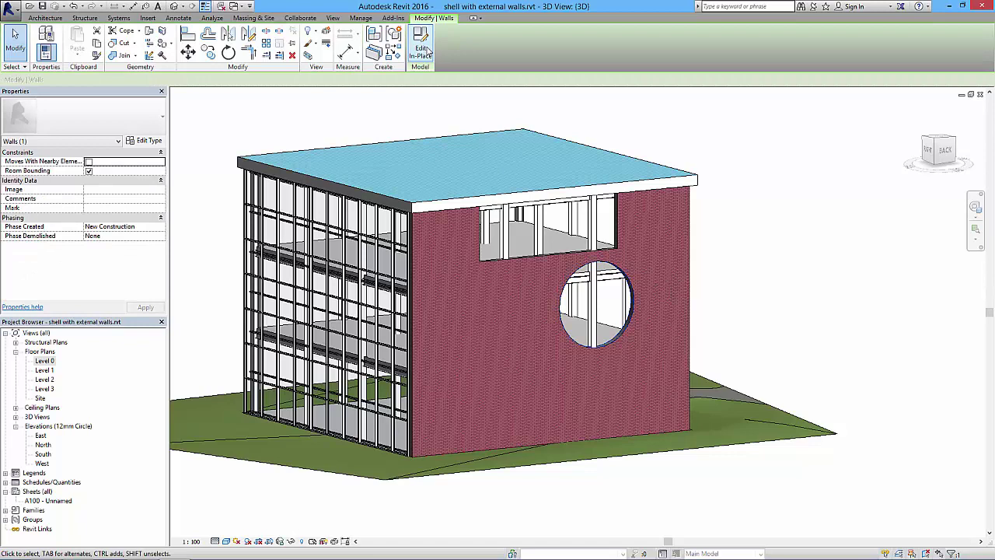
left_click(424, 48)
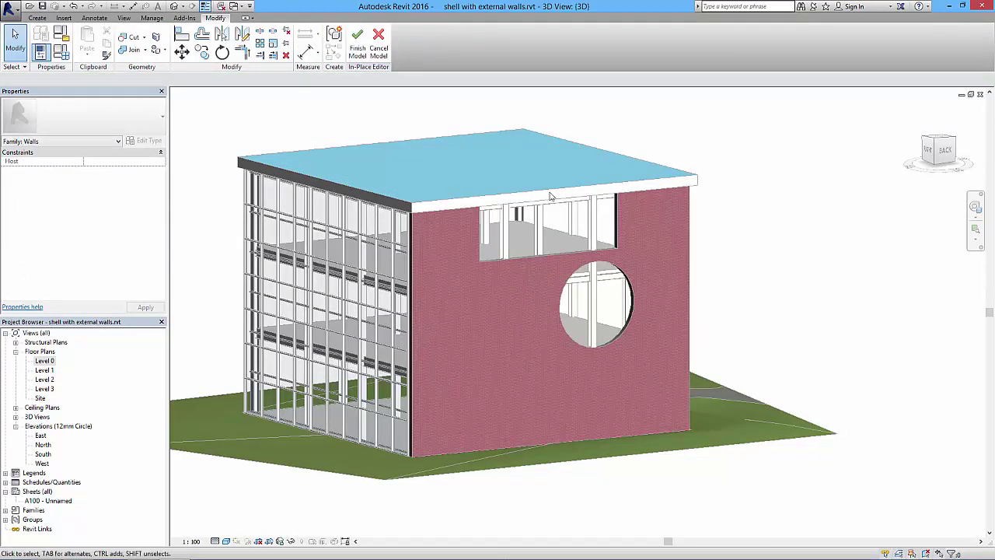
left_click(623, 337)
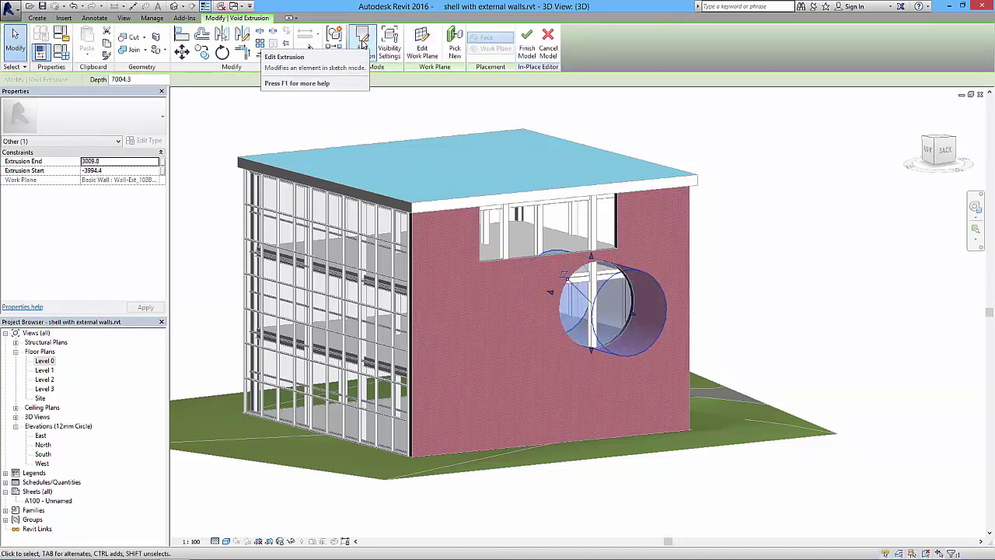
left_click(362, 42)
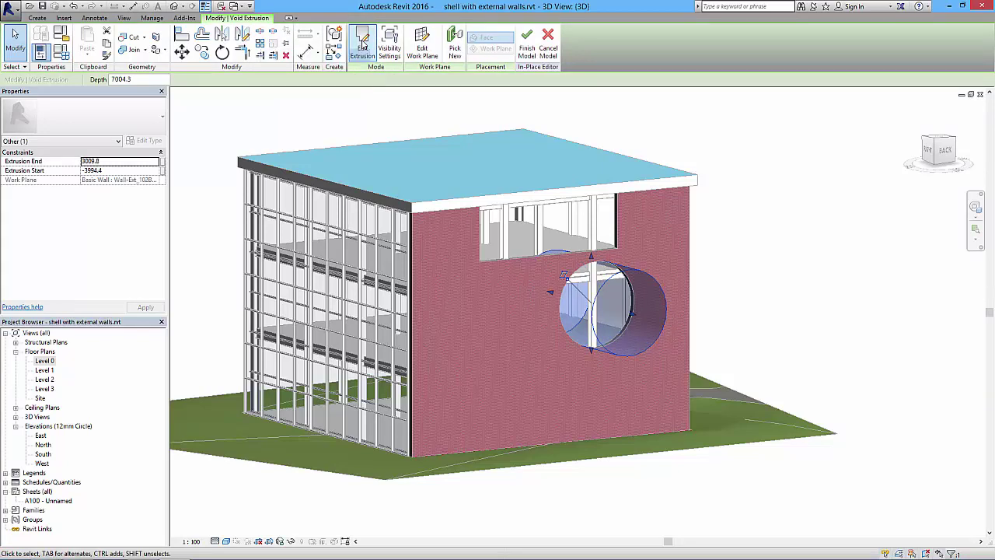
left_click(600, 265)
mouse_move(558, 308)
left_mouse_down()
mouse_move(595, 325)
mouse_move(538, 364)
left_mouse_up()
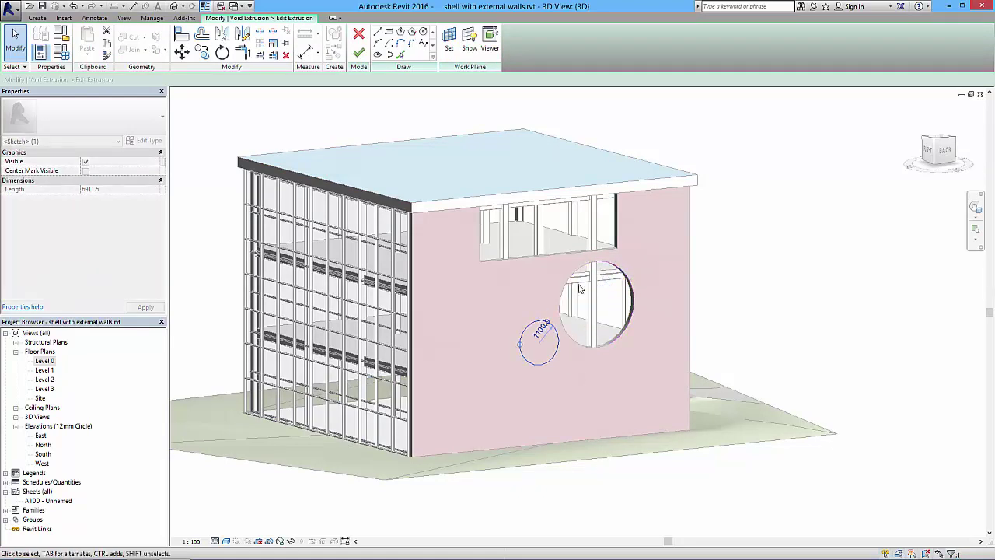
- Draw a rectangular slot overlapping the left side of the circle
left_click(388, 32)
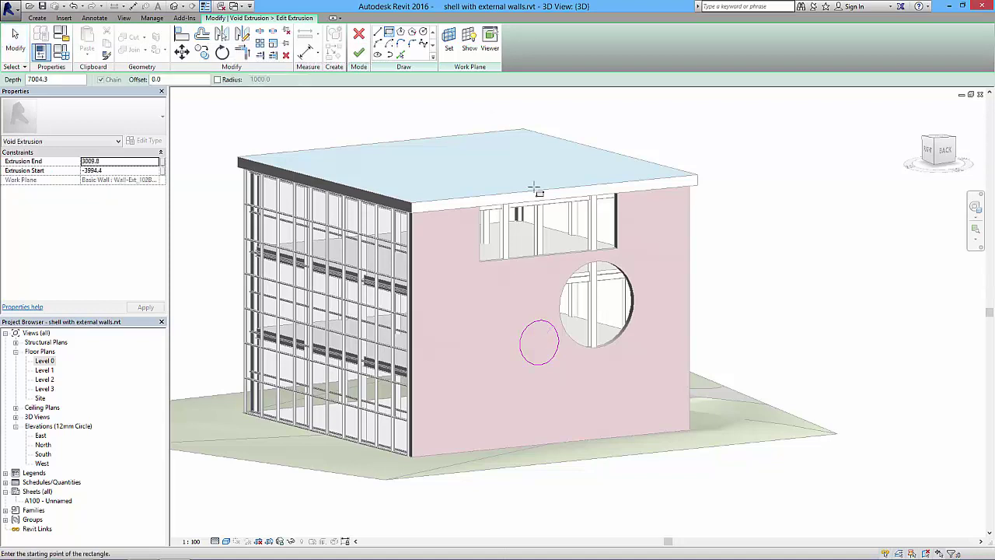
left_click(510, 317)
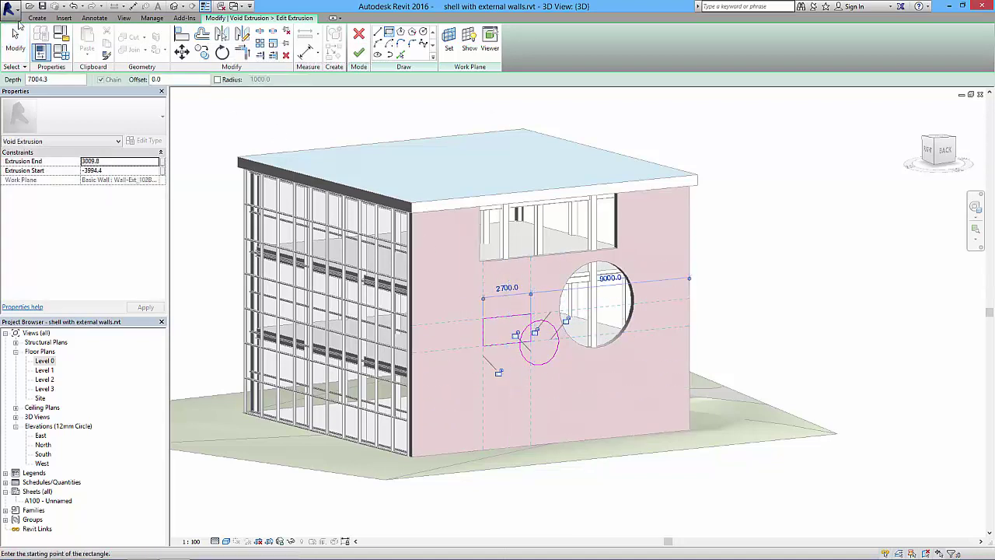
left_click(21, 35)
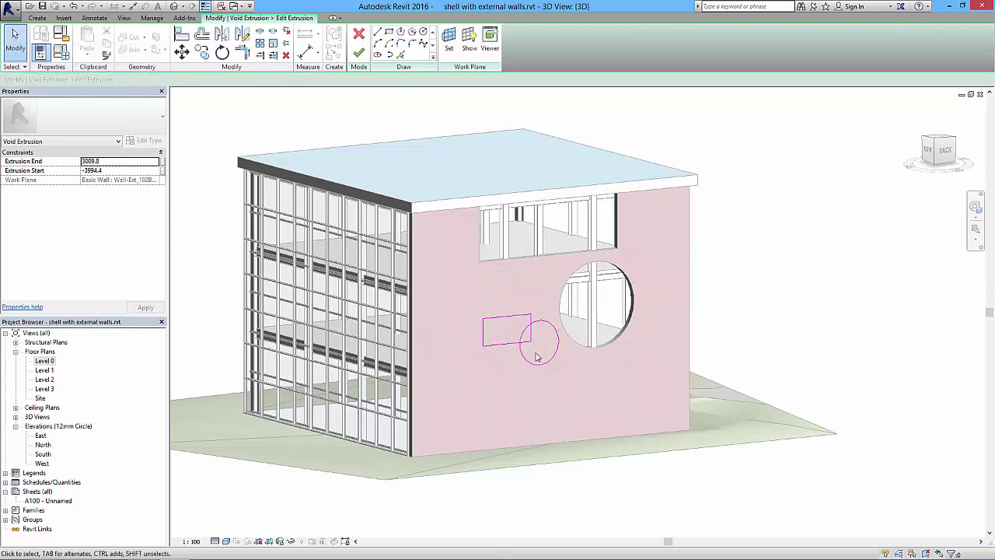
scroll(535, 356, "up", 3)
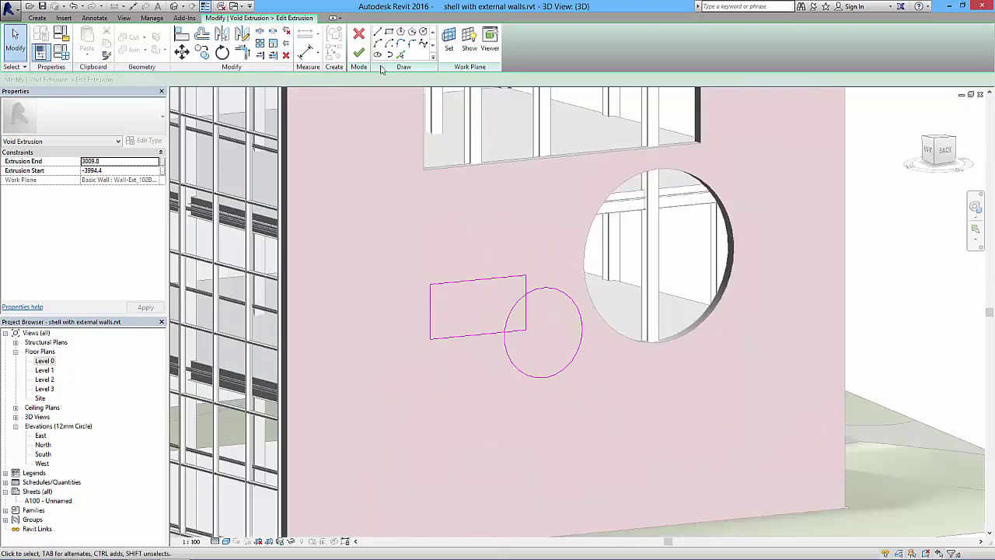
- Trim the rectangle and circle into one keyhole outline and finish both edits
left_click(242, 52)
left_click(493, 333)
left_click(535, 289)
left_click(525, 289)
left_click(539, 289)
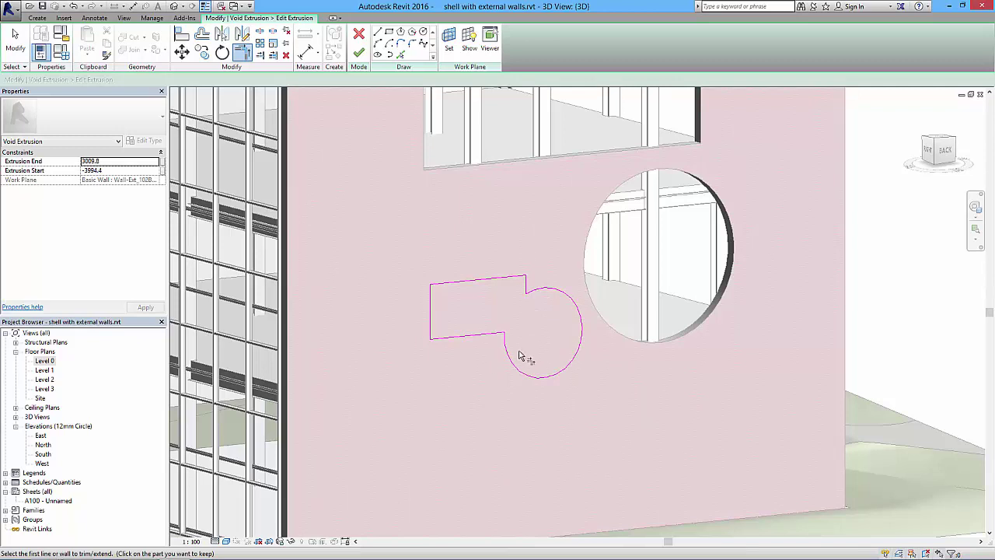
left_click(359, 52)
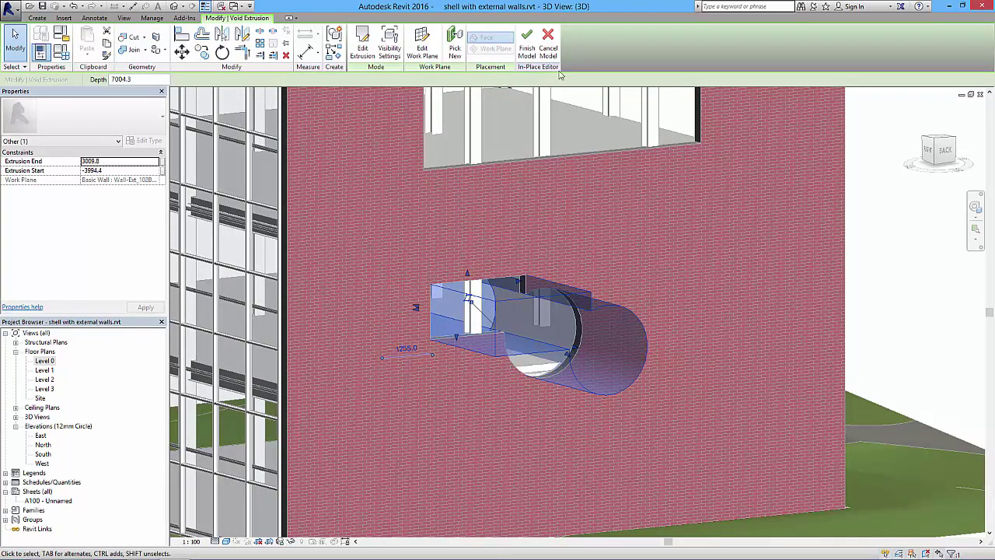
left_click(526, 41)
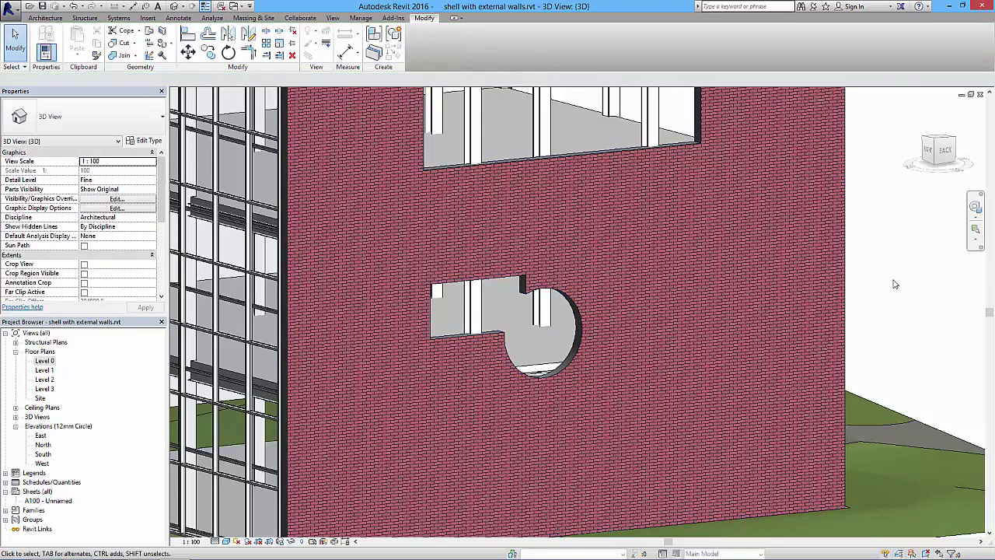
- Edit the brick wall's profile to cut a rectangular notch into its top edge
scroll(673, 230, "down", 5)
middle_click_drag(693, 257, 630, 353, "shift")
key("Escape")
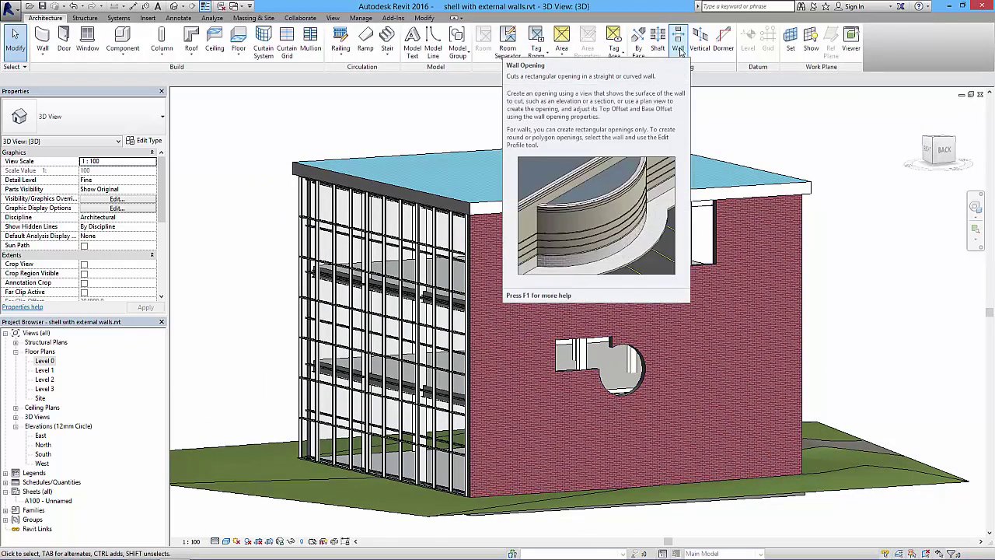
left_click(742, 282)
left_click(417, 43)
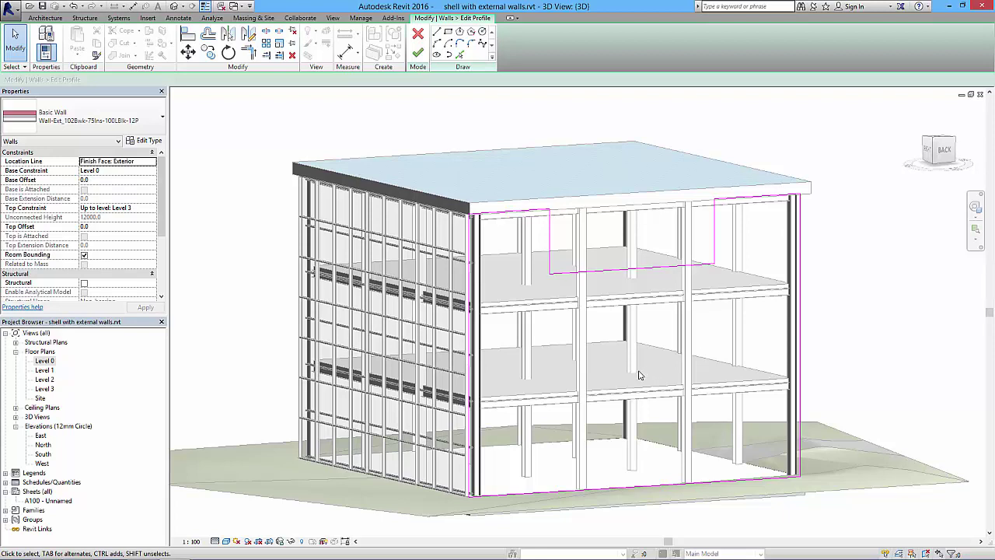
left_click(418, 52)
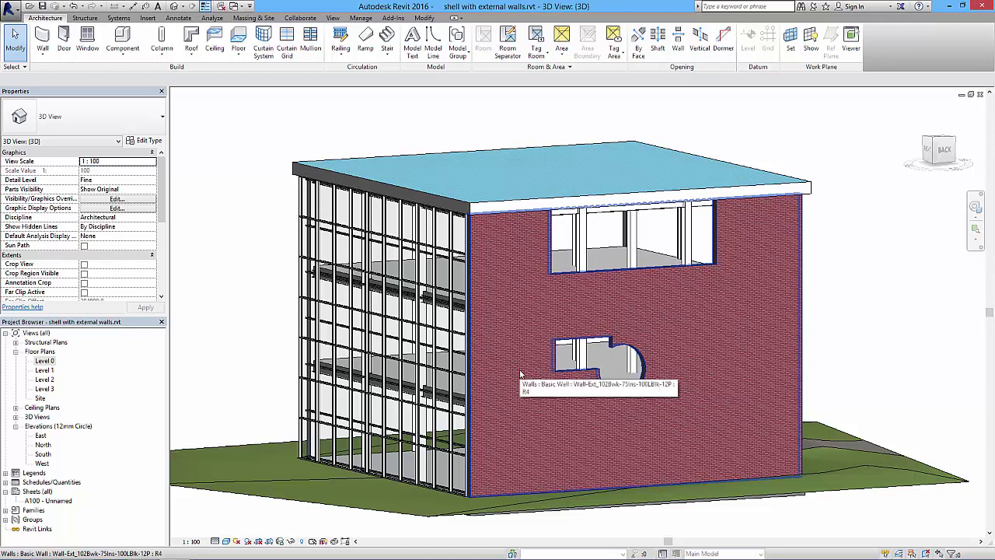
- Orbit round to the curtain-wall front and begin a Shaft opening sketch
middle_click_drag(521, 373, 564, 337, "shift")
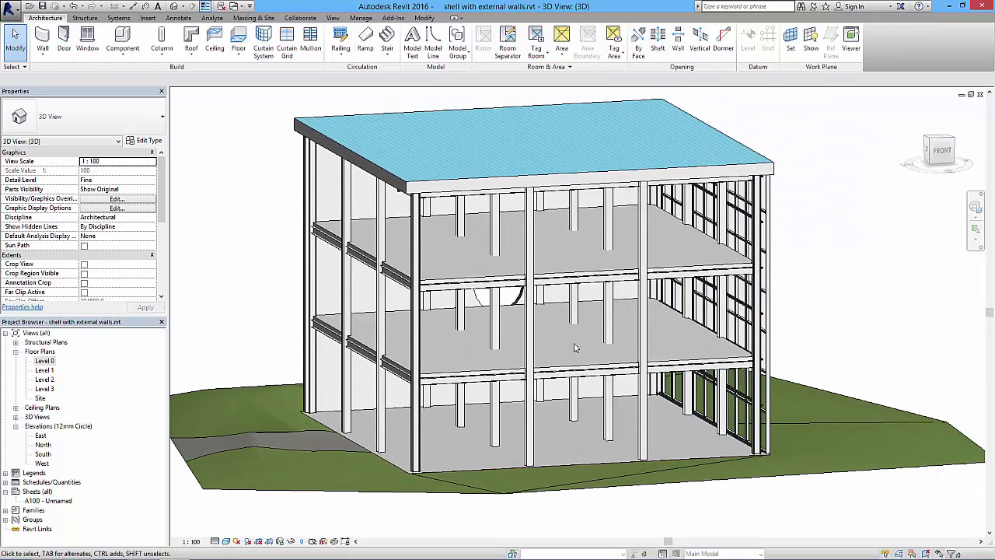
left_click(658, 40)
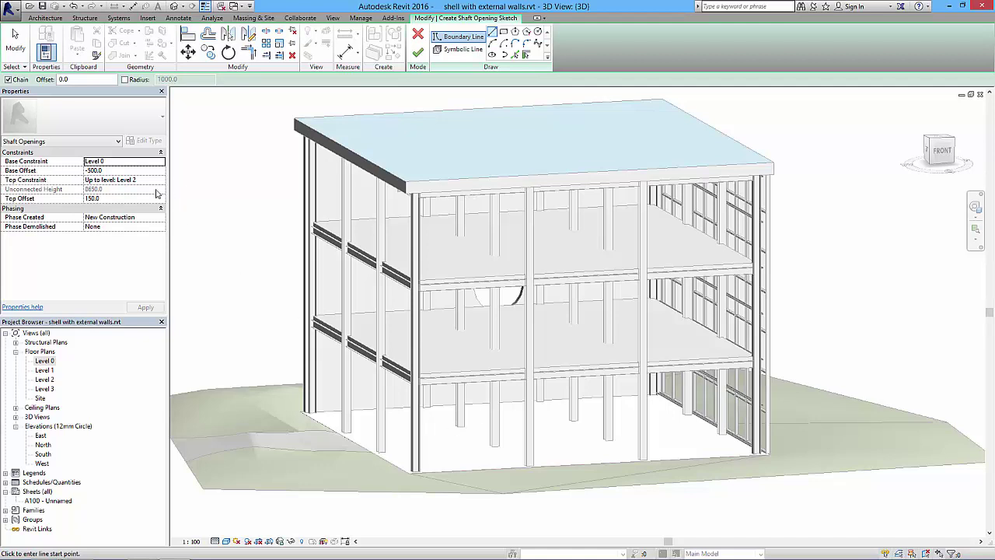
- Set the shaft's Base Offset to 500
left_click(117, 171)
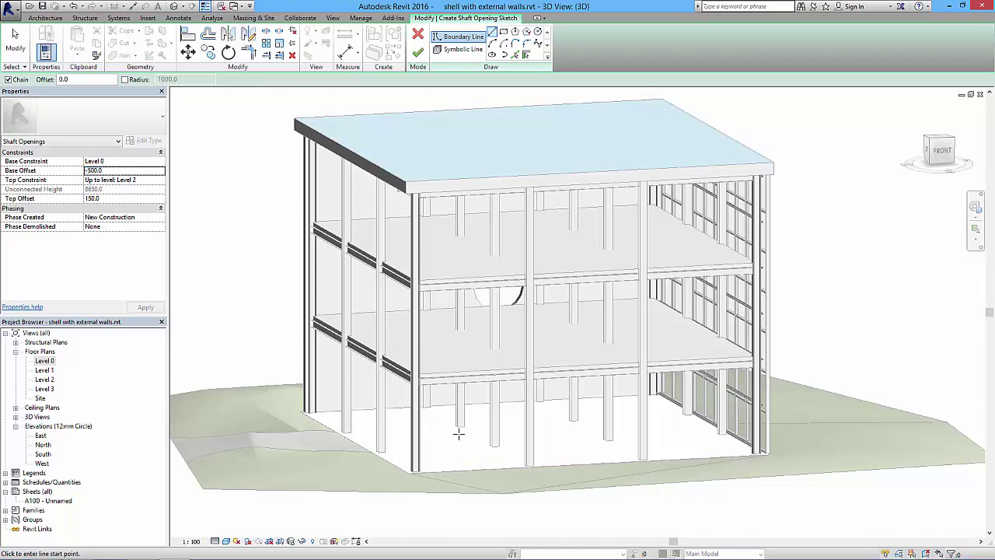
left_click(120, 171)
type("50")
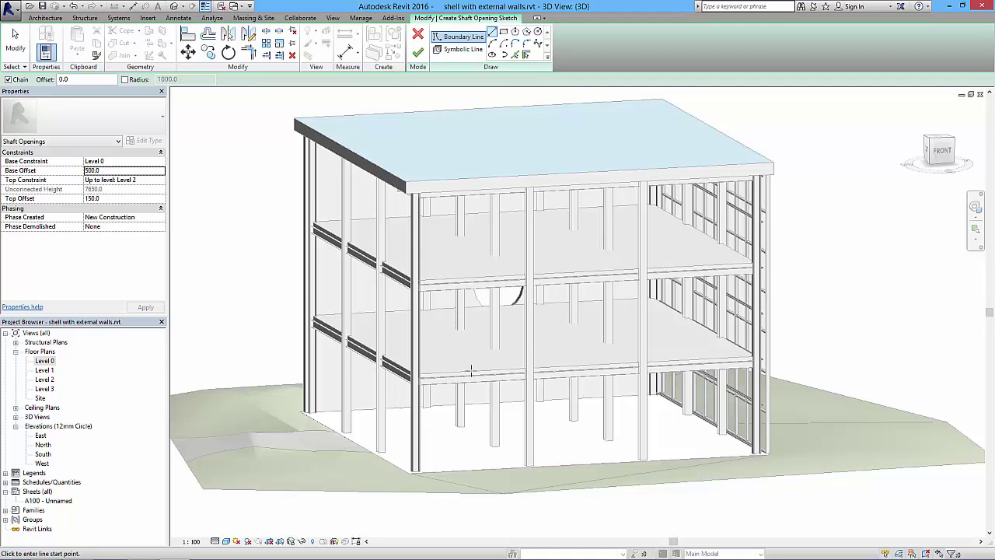
- Sketch an inscribed hexagon boundary and switch to the Level 1 floor plan
left_click(515, 32)
left_click(447, 435)
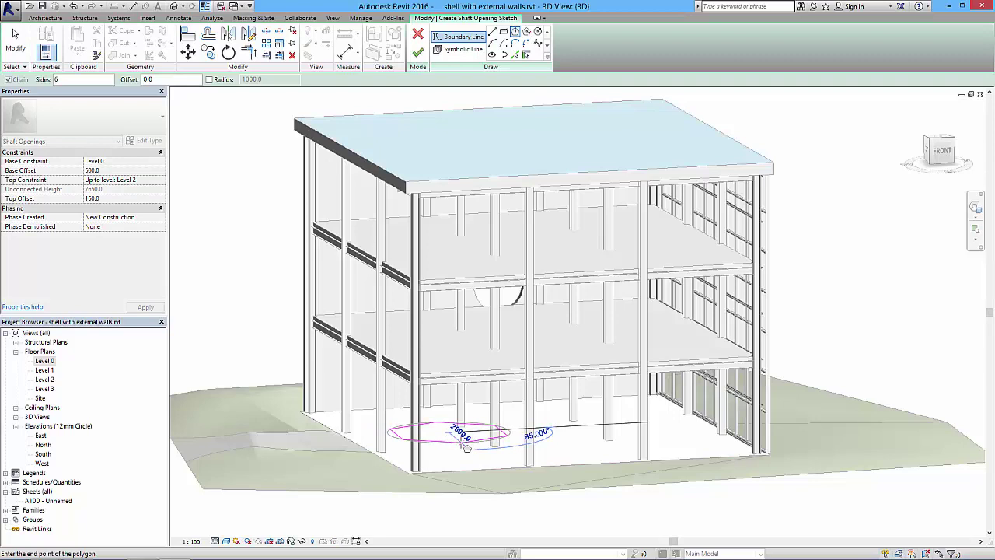
left_click(464, 445)
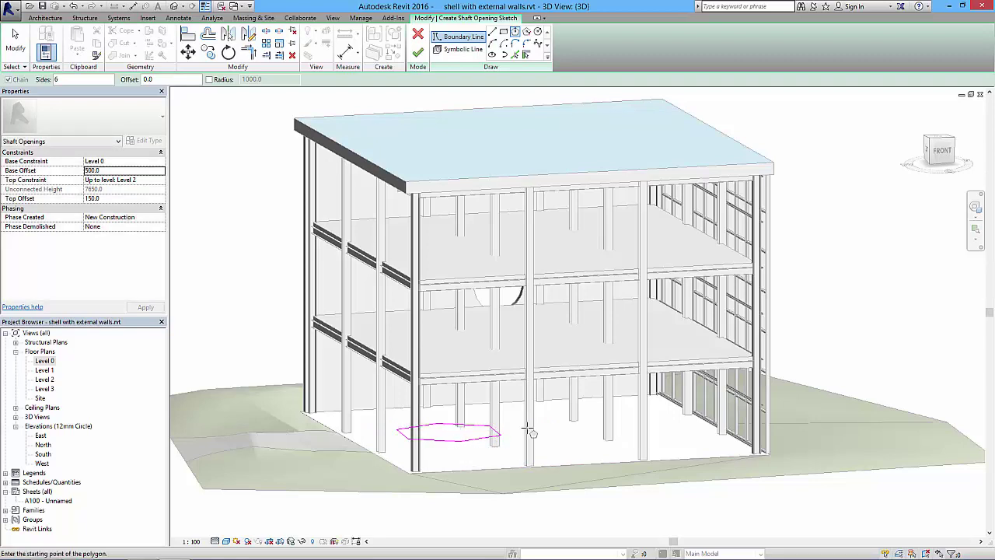
double_click(47, 371)
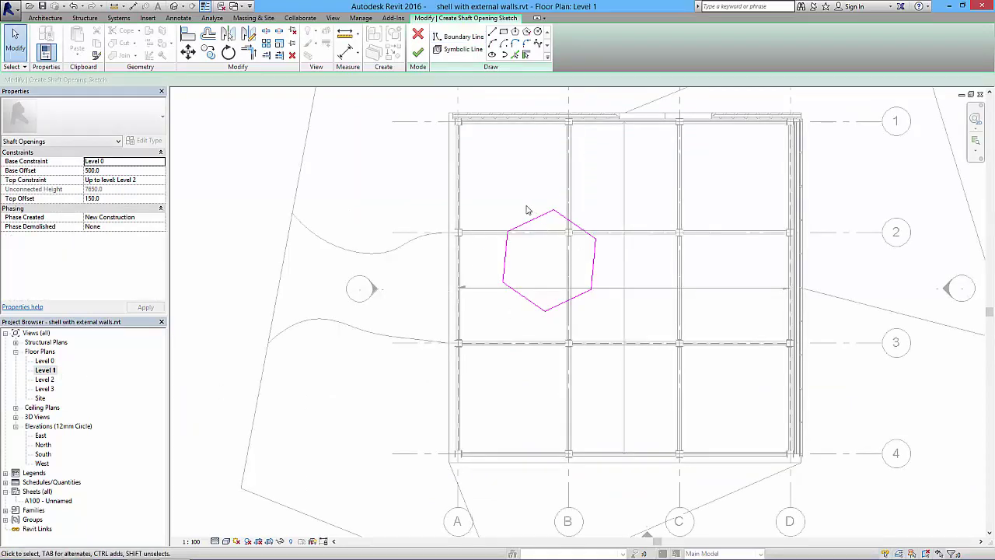
- Move the hexagon into the bay between grids B–C and 2–3
left_click_drag(493, 201, 633, 322)
left_click_drag(591, 272, 669, 301, "ctrl")
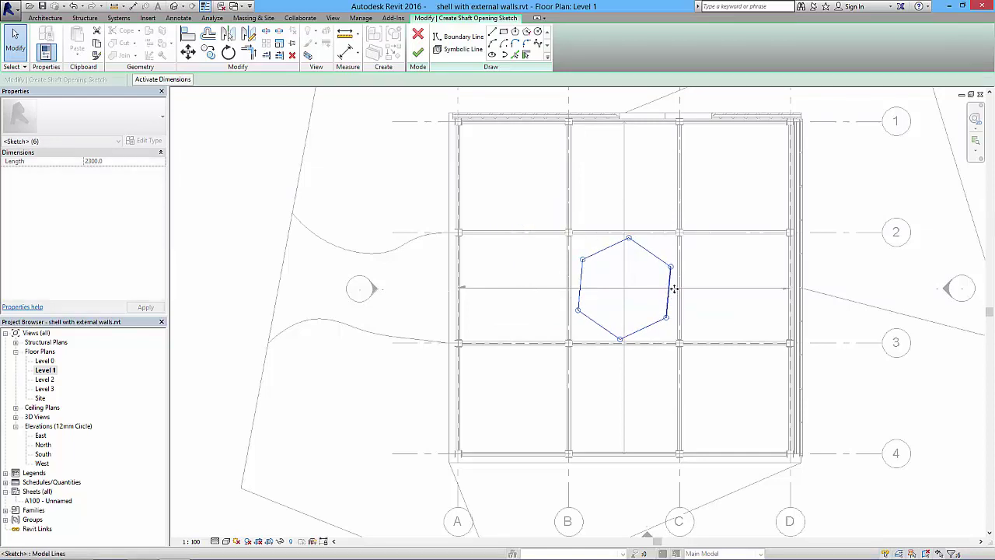
left_click(633, 262)
- Drag two hexagon corners to reshape the outline and finish the shaft opening
left_click(631, 333)
mouse_move(622, 340)
left_mouse_down()
mouse_move(591, 324)
mouse_move(582, 297)
mouse_move(588, 317)
left_mouse_up()
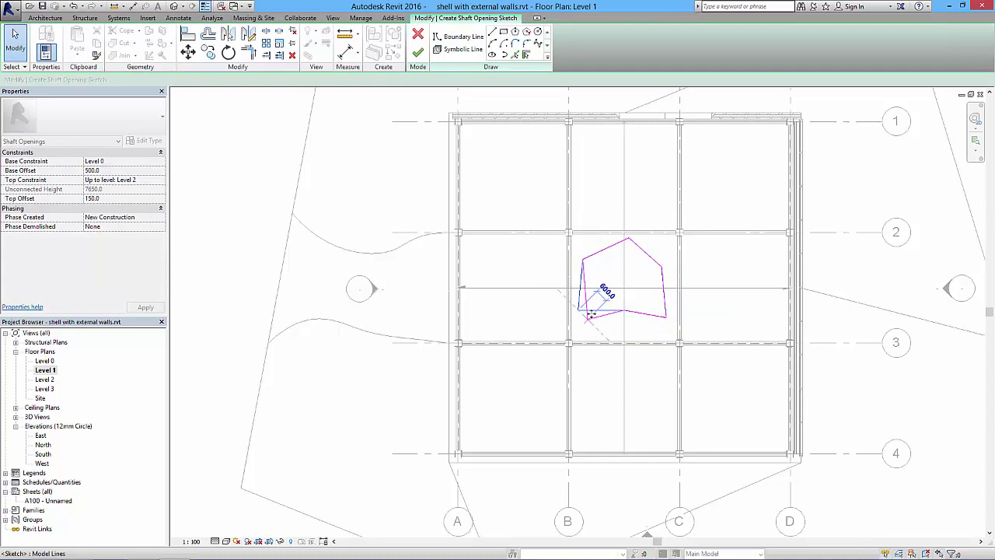
left_click(637, 243)
left_click_drag(629, 240, 628, 255)
left_click(418, 53)
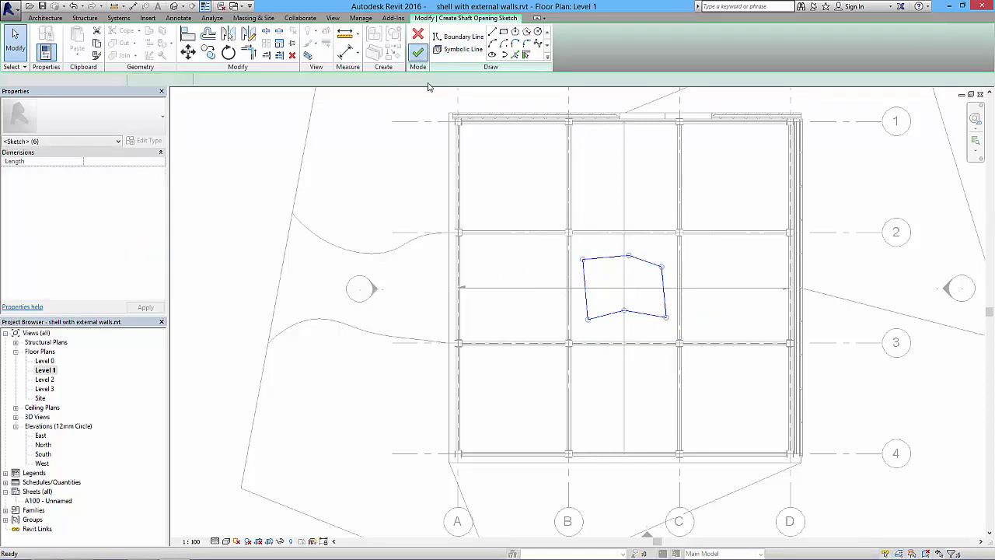
left_click(240, 190)
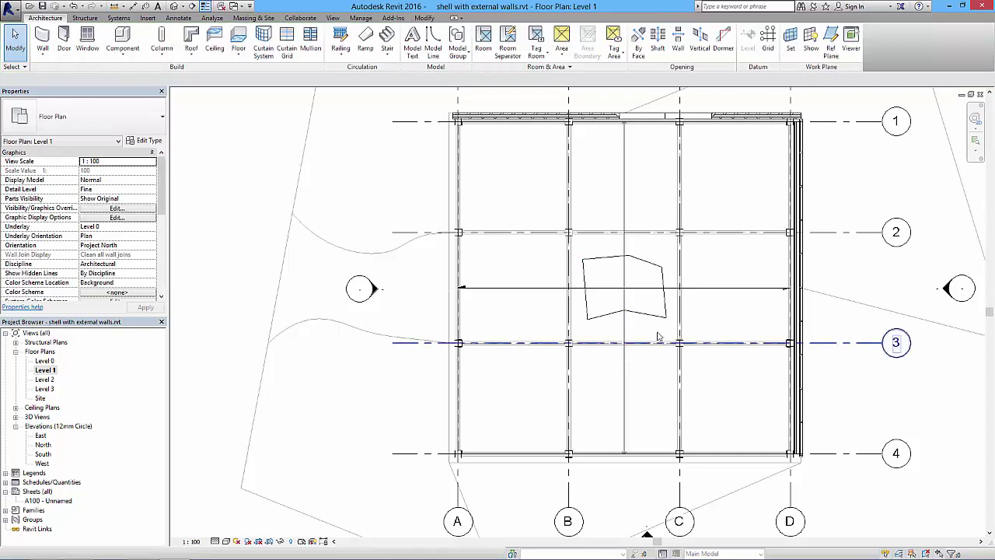
- In 3D, stretch the shaft to Top Offset 4649.5 and Base Offset -2956.1
left_click(174, 6)
middle_click_drag(497, 301, 530, 289)
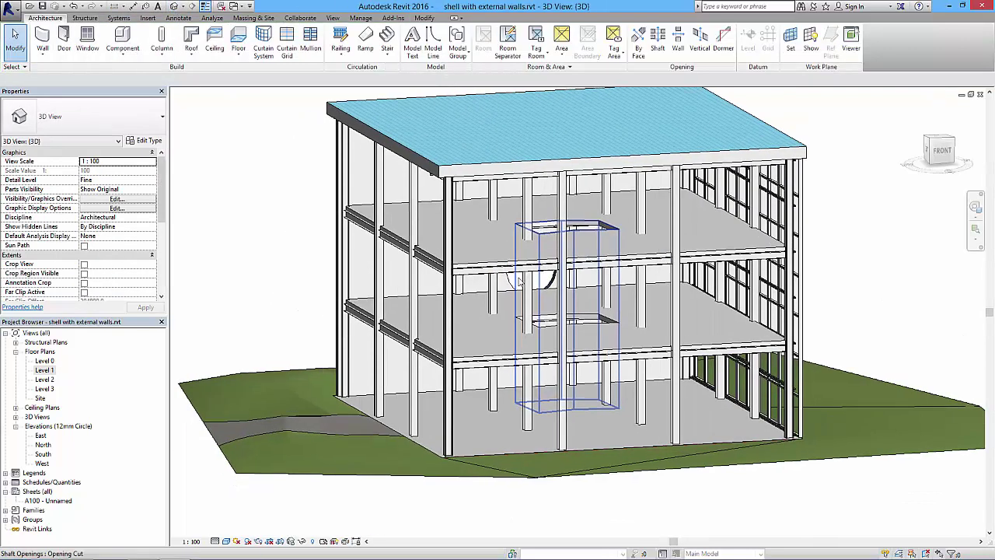
left_click(602, 233)
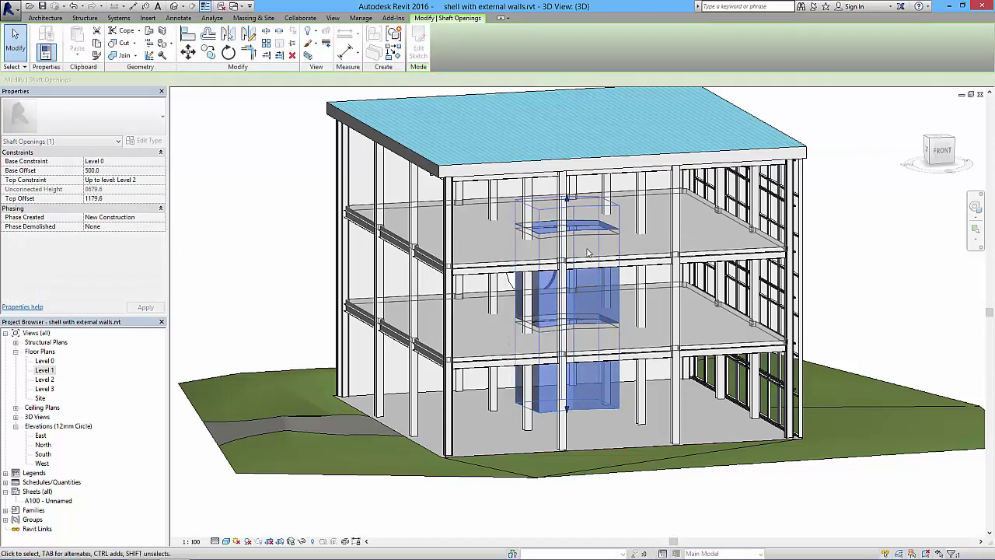
mouse_move(575, 138)
left_mouse_down()
mouse_move(571, 78)
mouse_move(567, 121)
left_mouse_up()
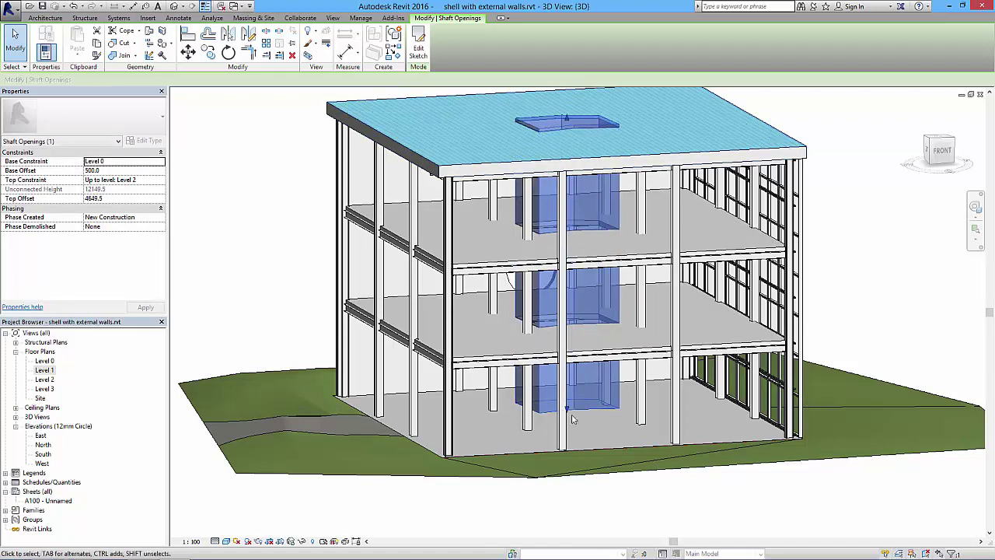
left_click_drag(568, 409, 572, 433)
left_click_drag(579, 491, 604, 497)
left_click(287, 292)
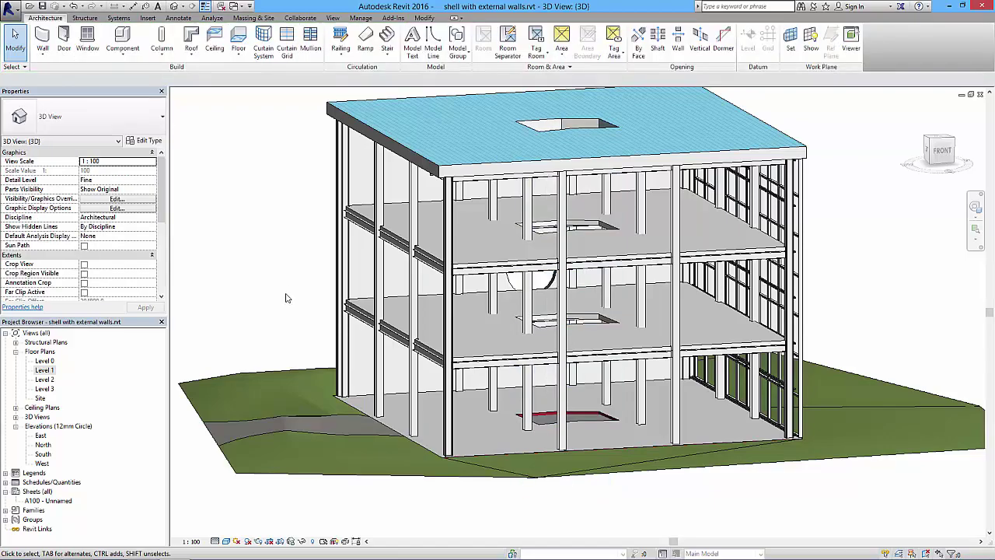
middle_click_drag(284, 296, 689, 356, "shift")
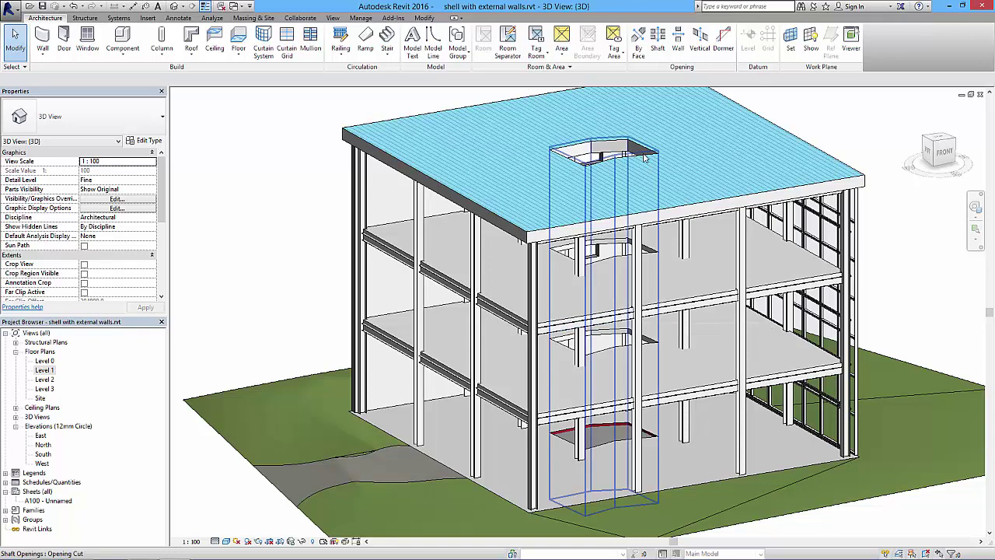
- Open the shaft opening's boundary sketch for editing and bring its corner into view
left_click(640, 156)
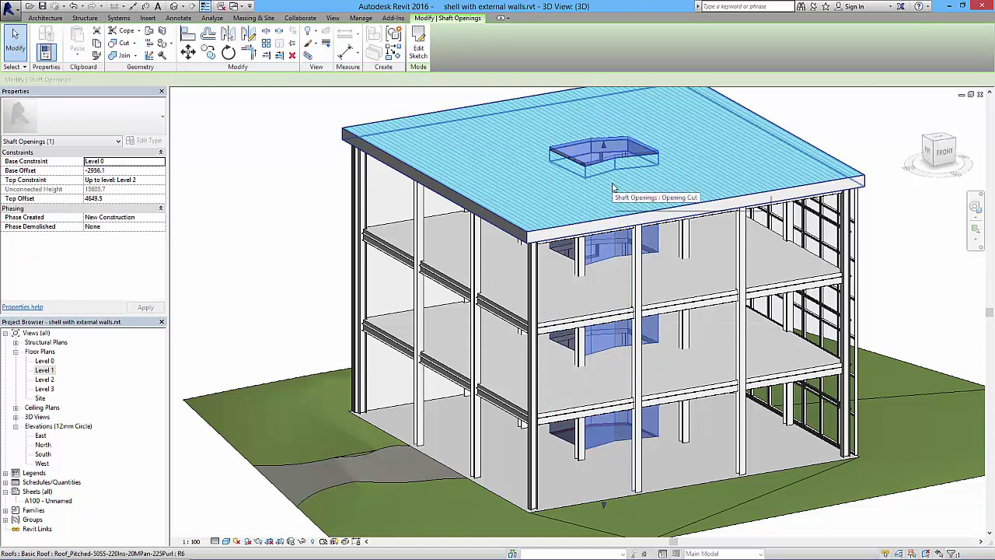
left_click(421, 51)
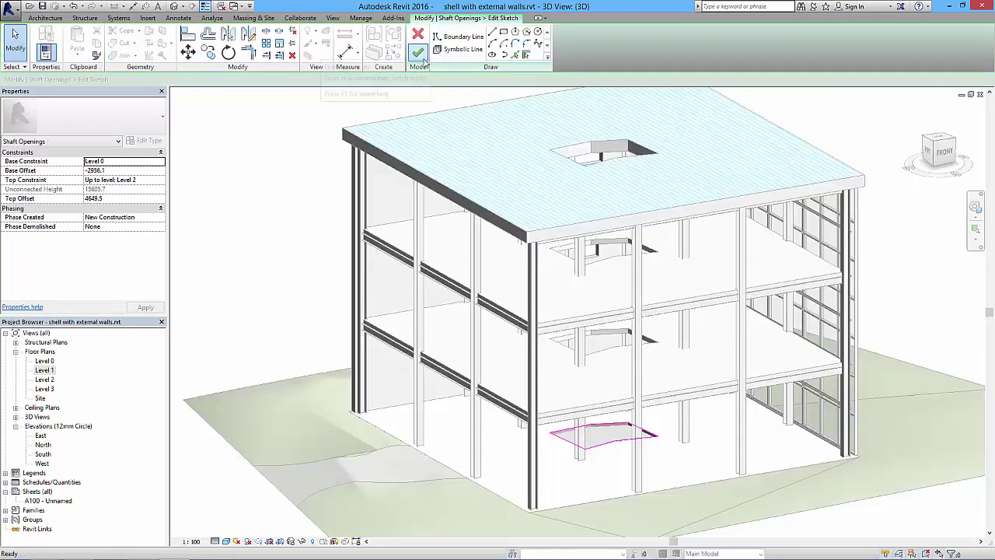
left_click(607, 450)
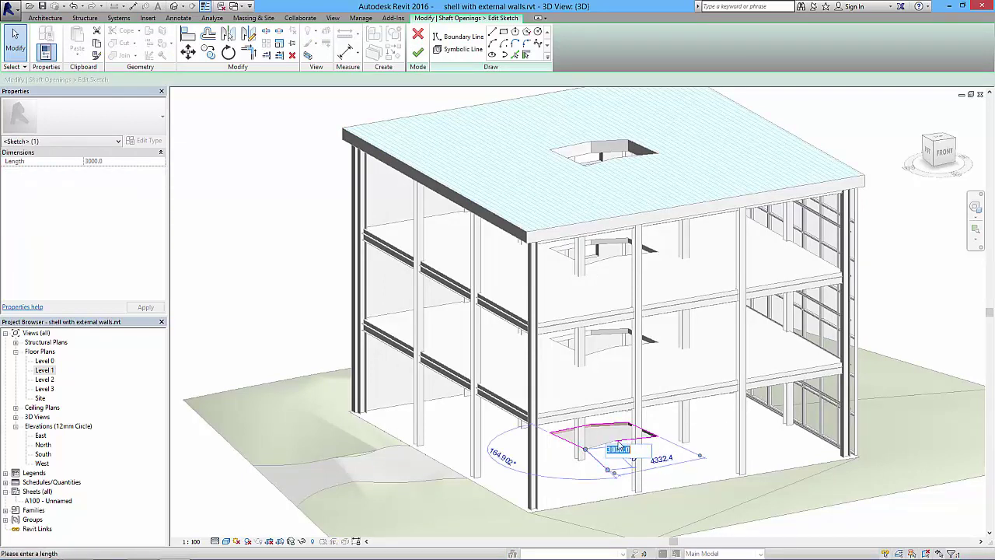
scroll(626, 444, "up", 5)
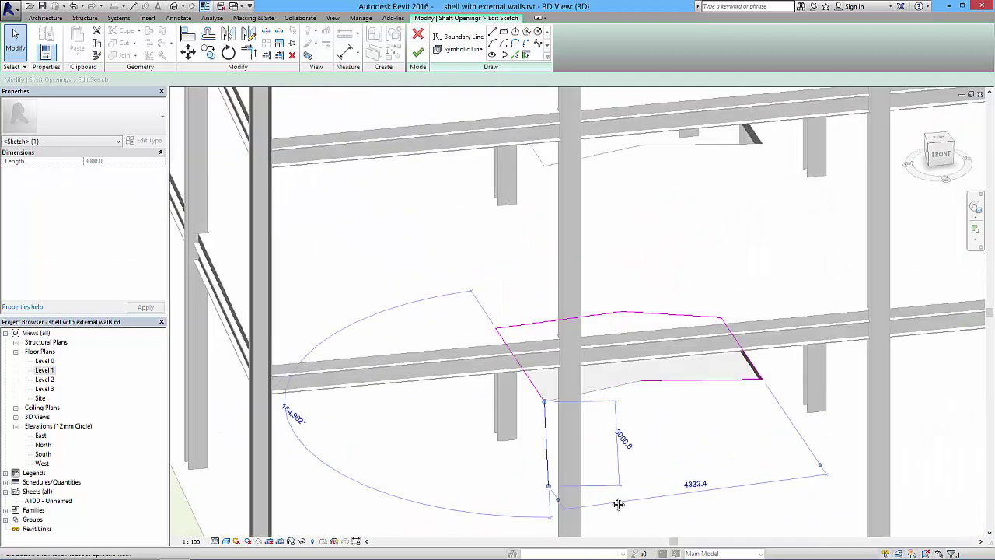
middle_click_drag(618, 504, 619, 479)
- Draw an angled boundary line between two sketch corners with LI and finish the six-sided shaft
key("l")
key("i")
left_click(761, 352)
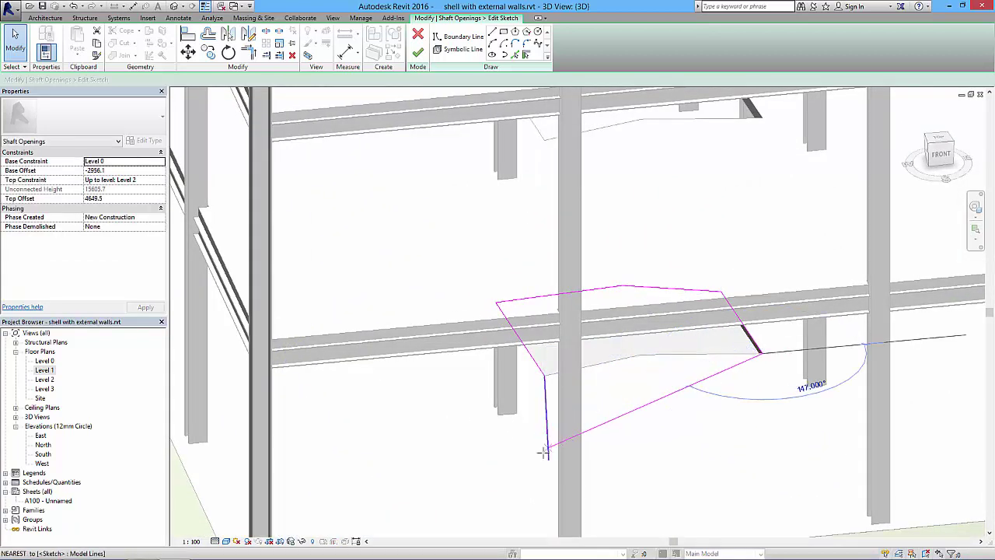
left_click(548, 459)
key("Escape")
key("Escape")
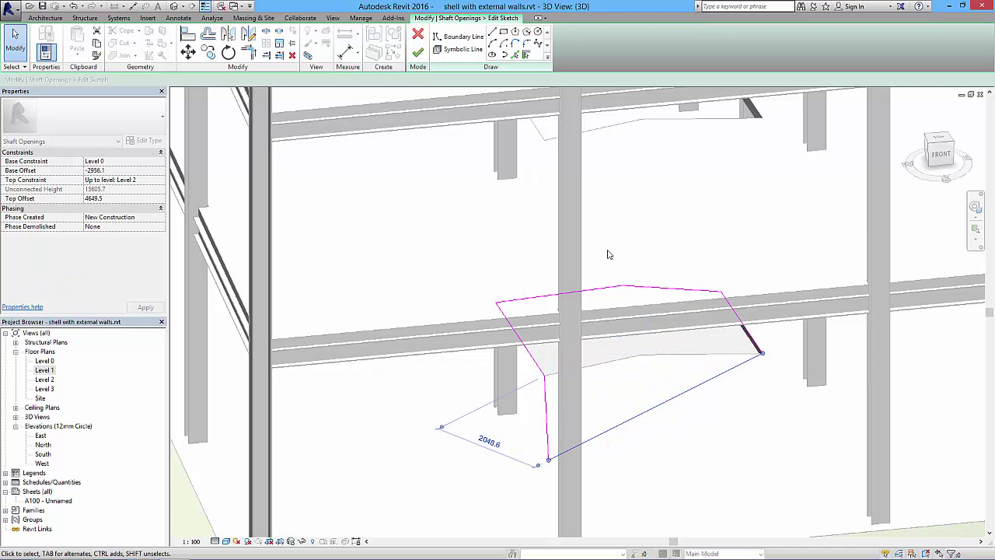
left_click(417, 52)
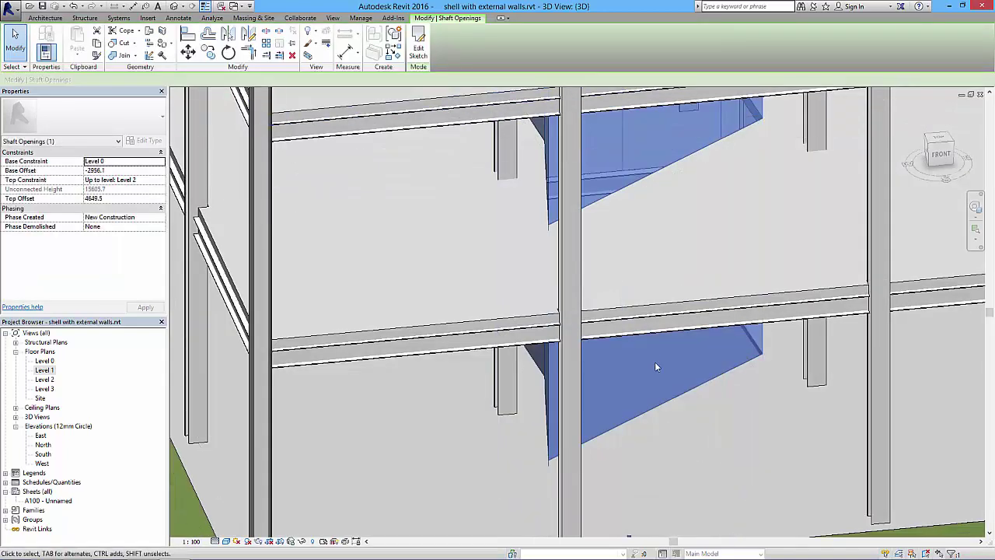
scroll(654, 366, "down", 6)
key("Escape")
middle_click_drag(676, 404, 535, 365, "shift")
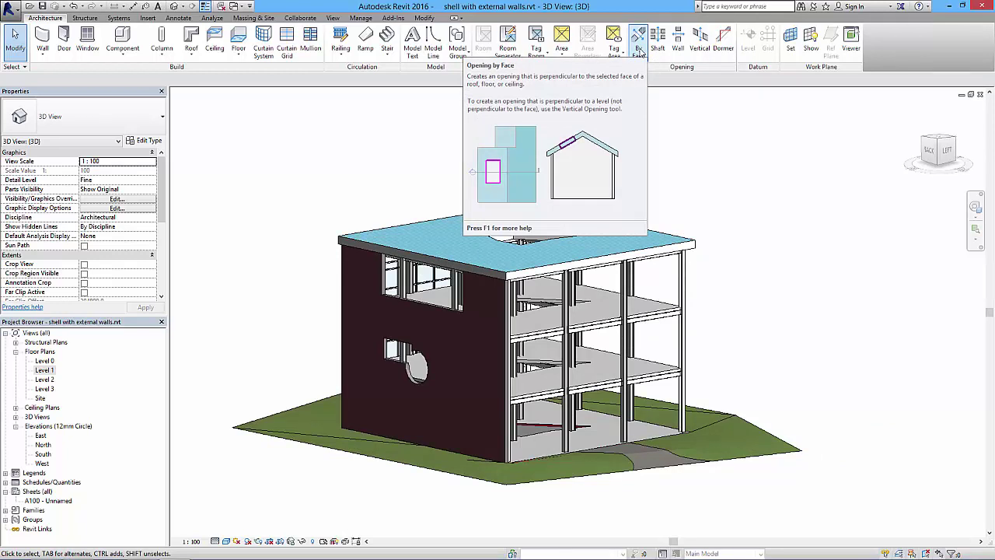
left_click(639, 48)
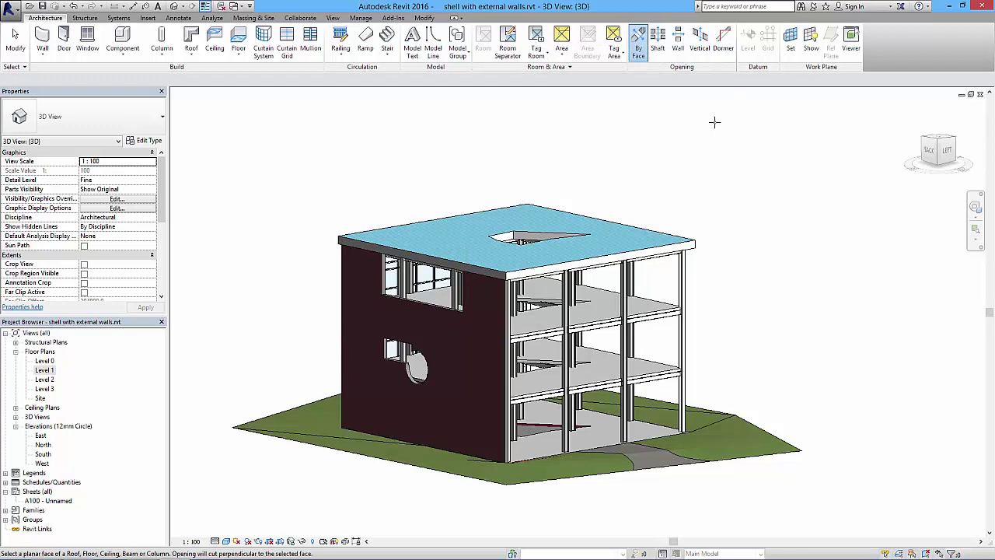
key("Escape")
middle_click_drag(696, 129, 723, 265, "shift")
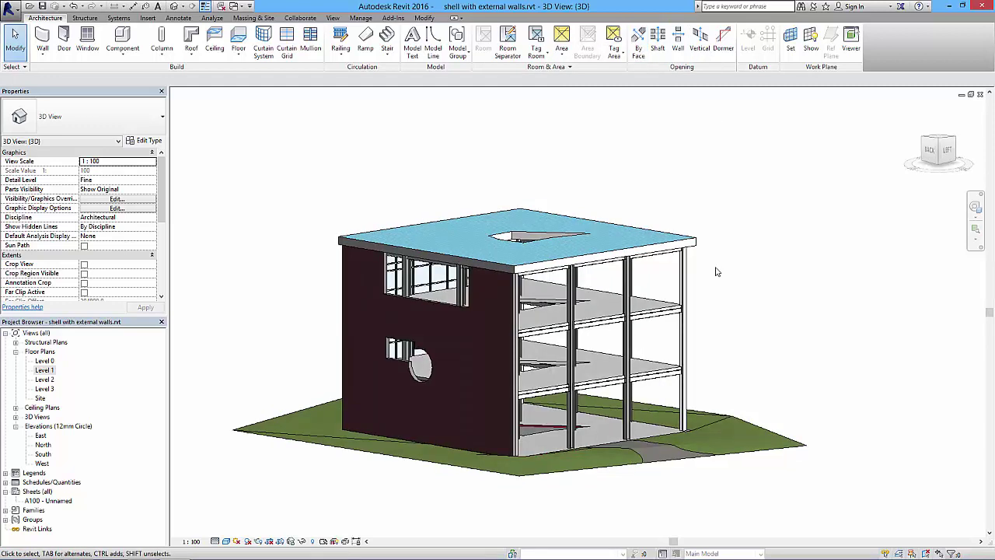